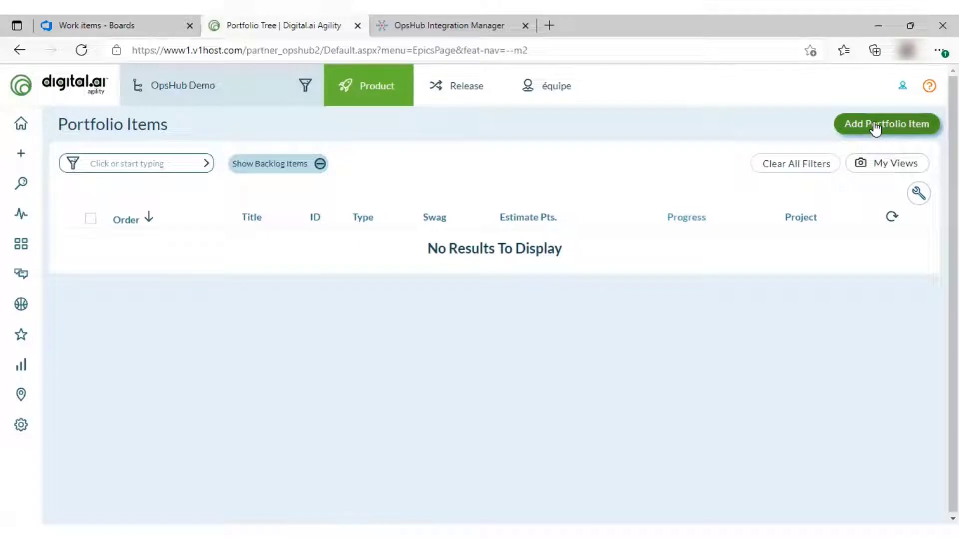
# - Start a new portfolio item titled "Editing the customer information via Desktop app" with the type Feature
pyautogui.click(882, 126)
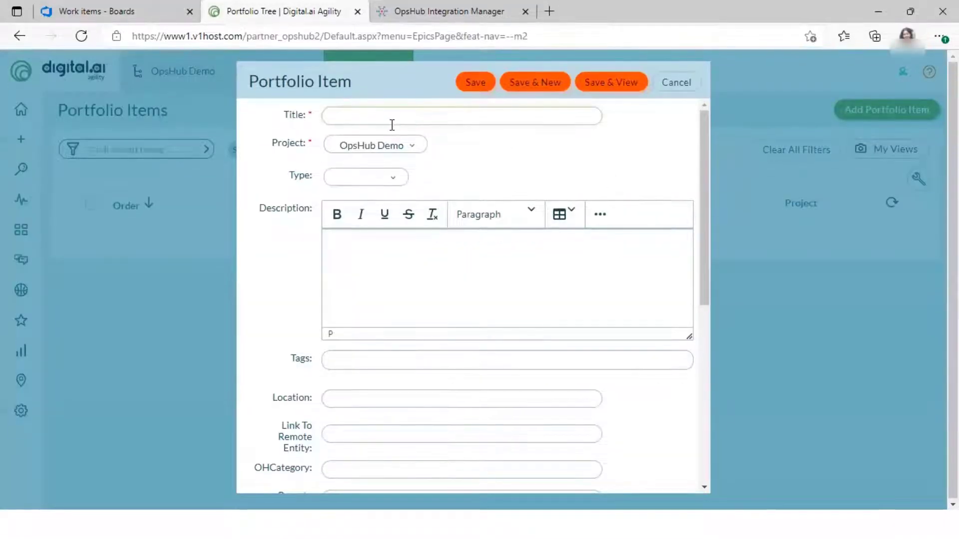
pyautogui.click(391, 132)
pyautogui.write('Editing the customer information via Desktop app')
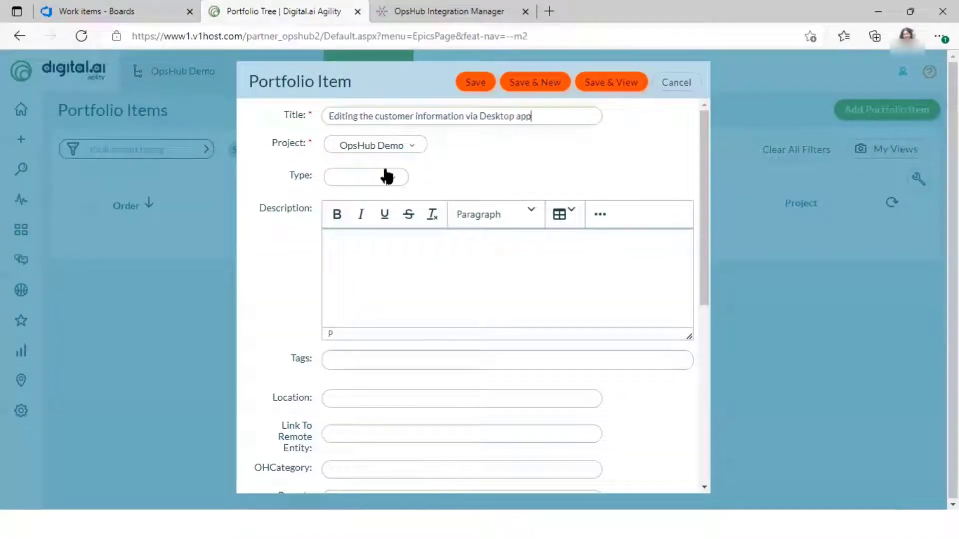
pyautogui.click(395, 180)
pyautogui.click(352, 223)
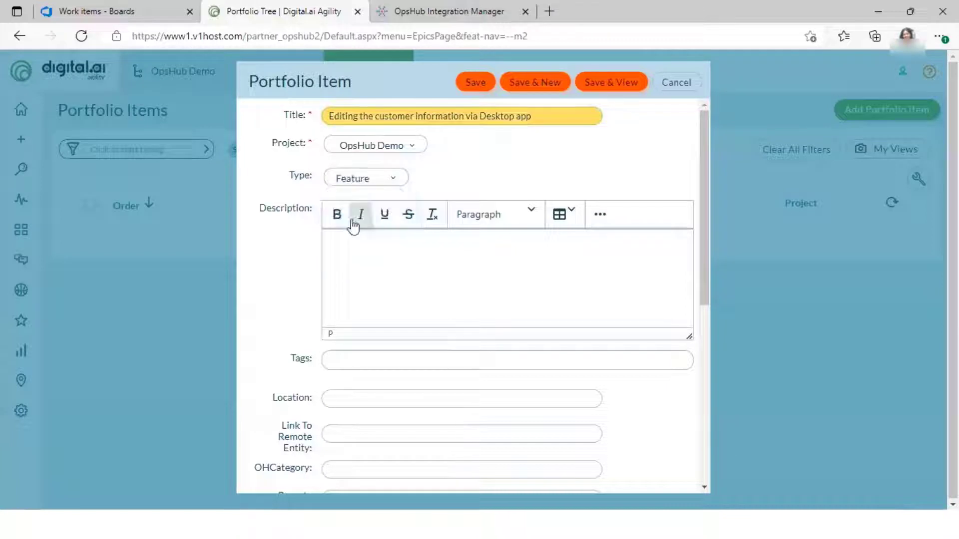
# - Describe the item as customers editing personal information via the Desktop app on Windows 10 and Windows Server, set priority to Medium, and save it
pyautogui.write('A customer should be able to edit their personal information via the Desktop app. App should work on the following OS: Windows 10 Windows Server')
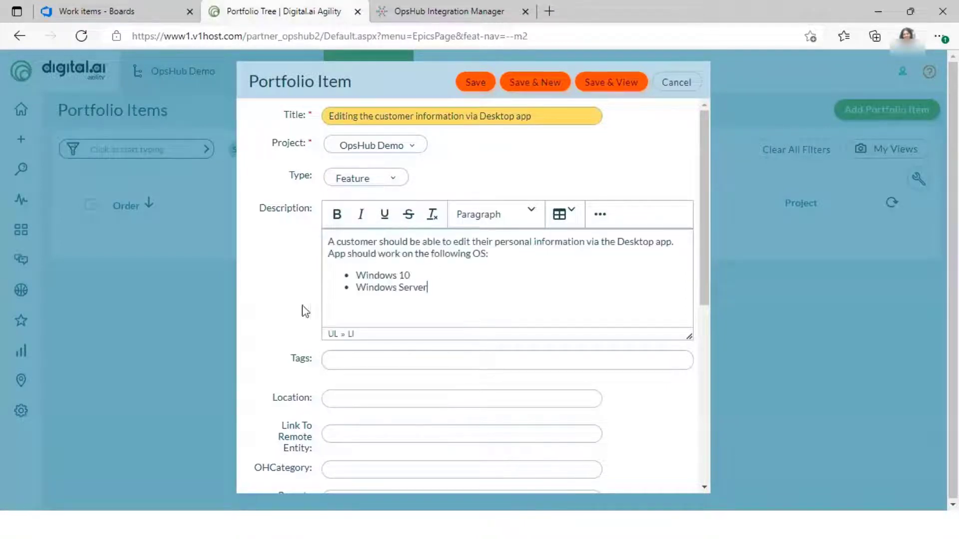
pyautogui.scroll(-5, 279, 303)
pyautogui.click(397, 396)
pyautogui.click(368, 441)
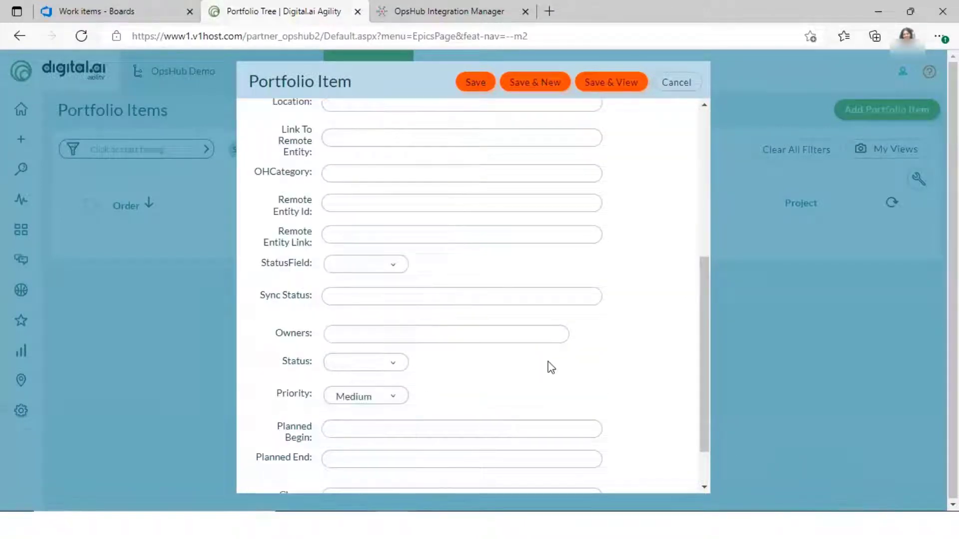
pyautogui.click(484, 94)
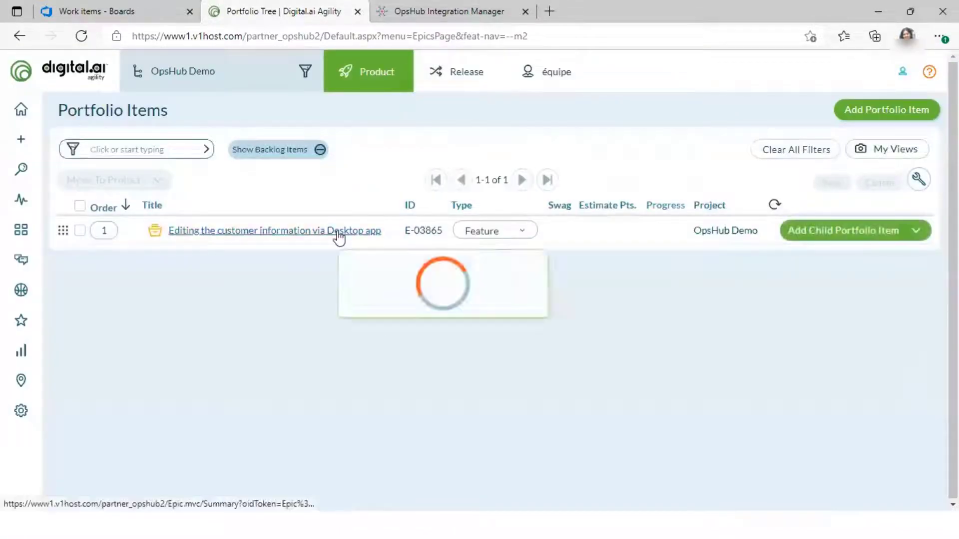
# - Attach the OpsHub-Logo file to the "Editing the customer information via Desktop app" item and close its details
pyautogui.click(337, 233)
pyautogui.click(539, 168)
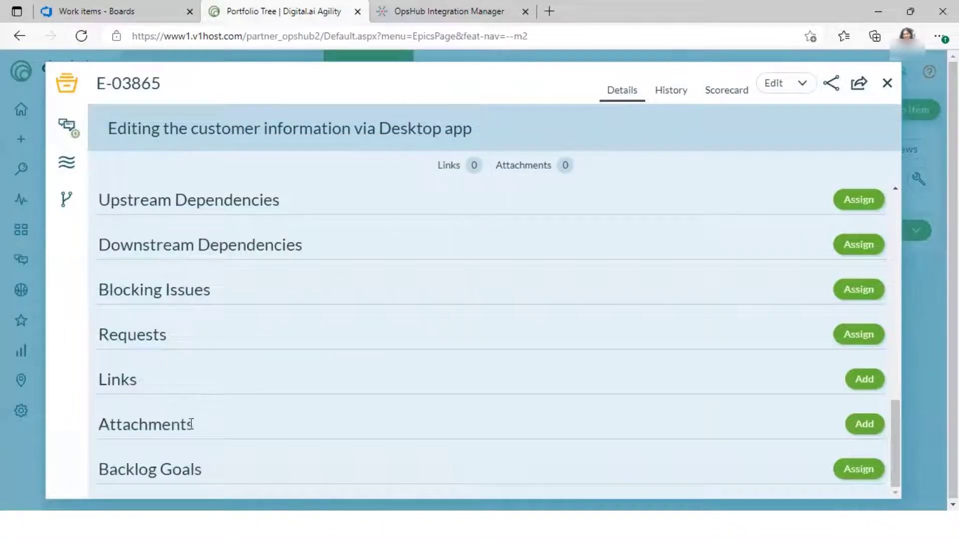
pyautogui.click(864, 424)
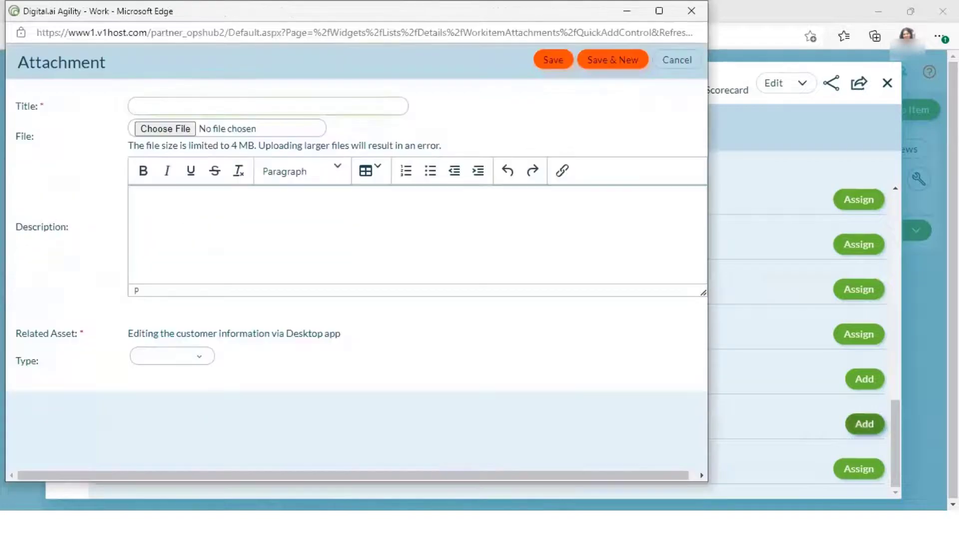
pyautogui.click(172, 130)
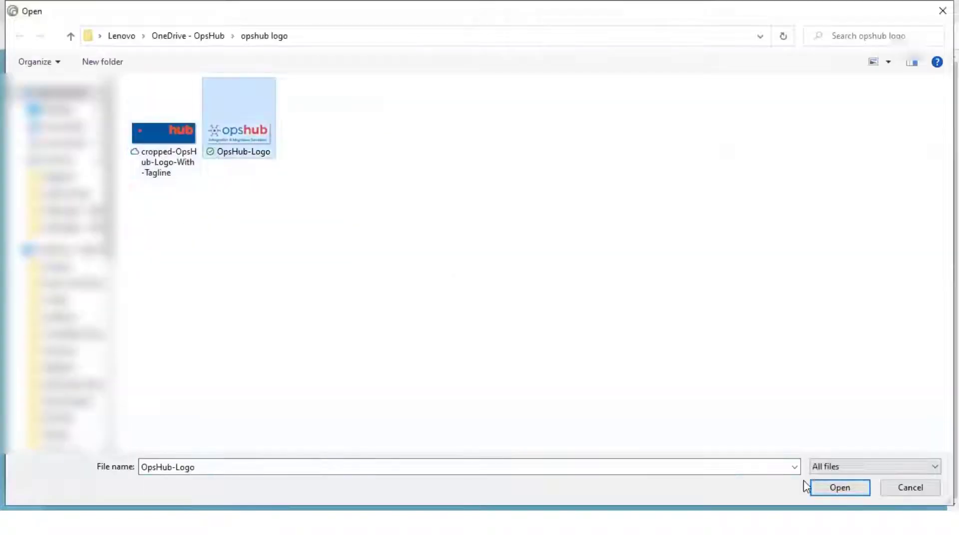
pyautogui.click(824, 488)
pyautogui.click(546, 54)
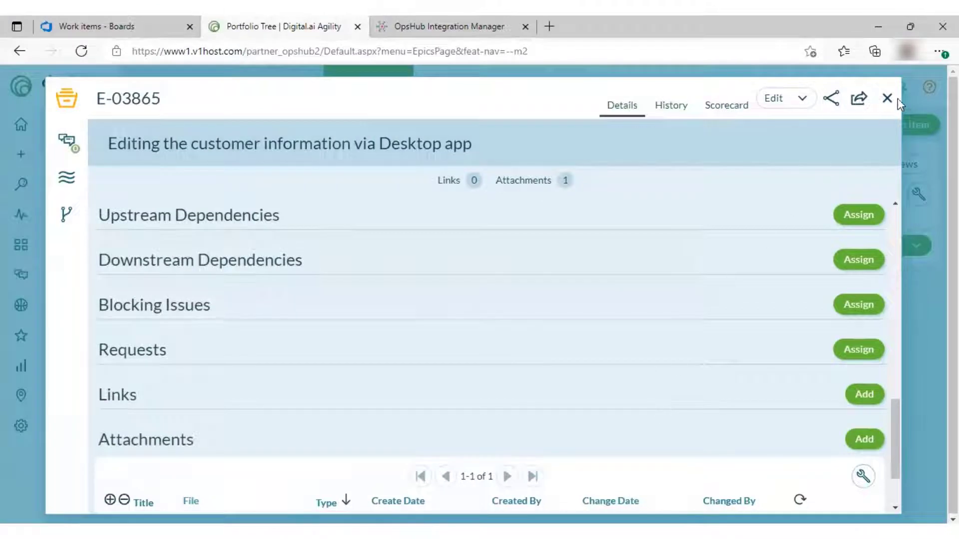
pyautogui.click(889, 97)
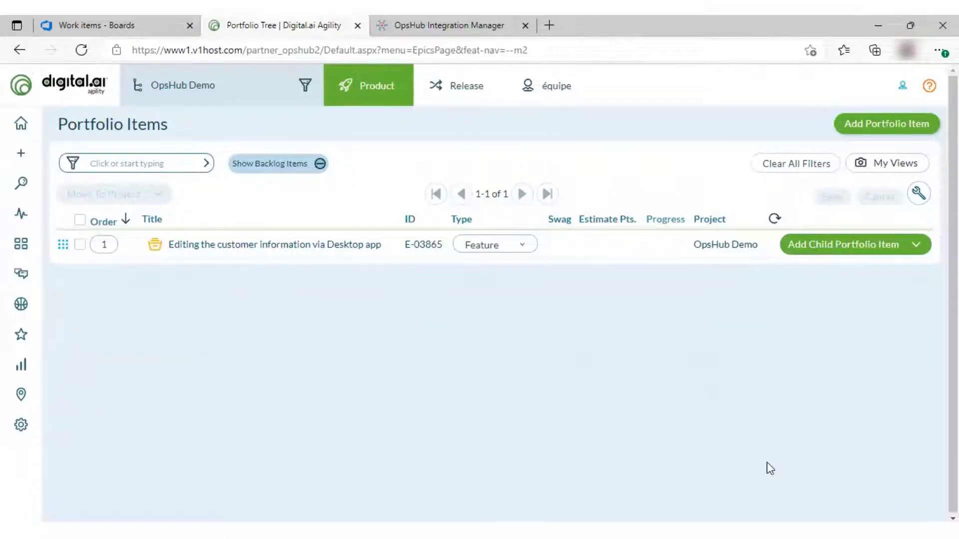
# - In Azure DevOps, reload the work items, open the "Editing the customer information via Desktop app" feature, and check its remote fields and attachments
pyautogui.click(85, 12)
pyautogui.click(80, 51)
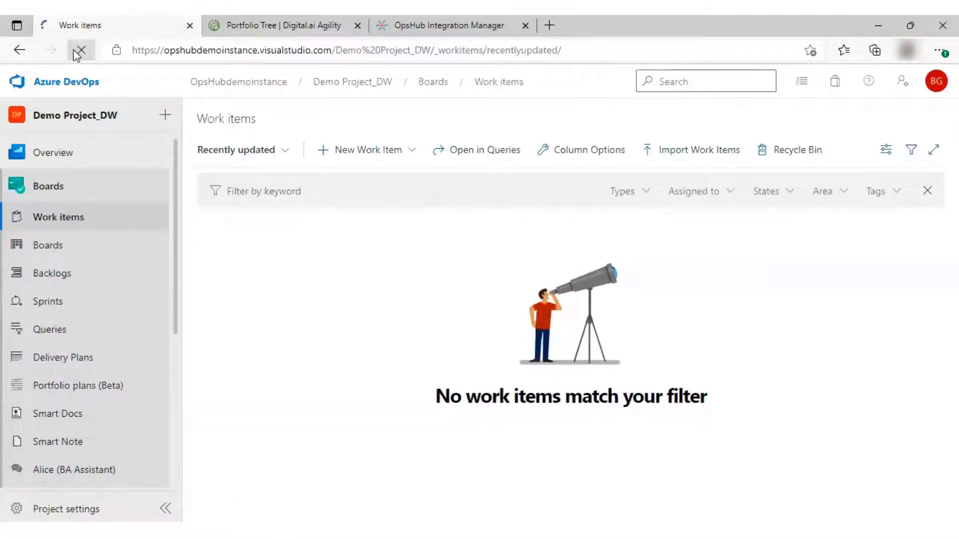
pyautogui.click(415, 255)
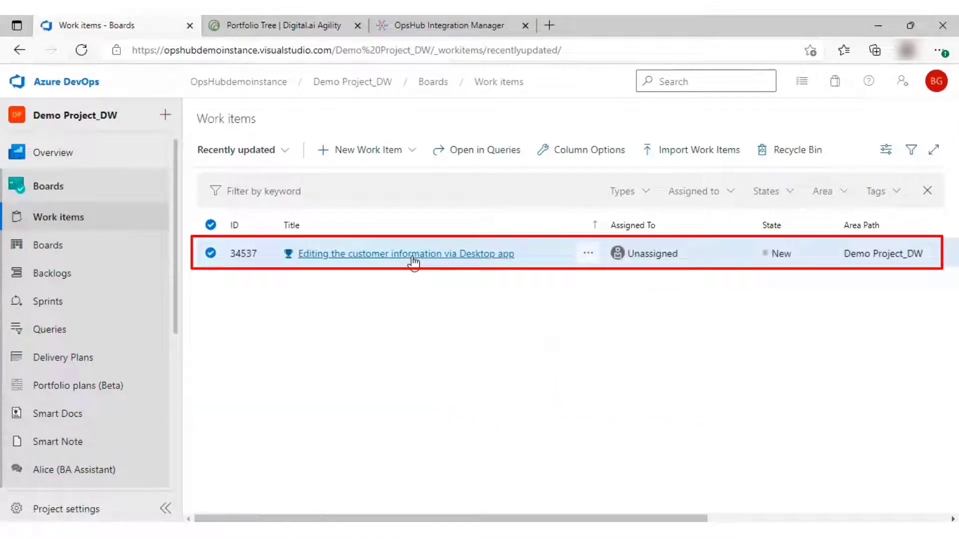
pyautogui.click(376, 253)
pyautogui.scroll(-2, 450, 389)
pyautogui.scroll(-1, 451, 390)
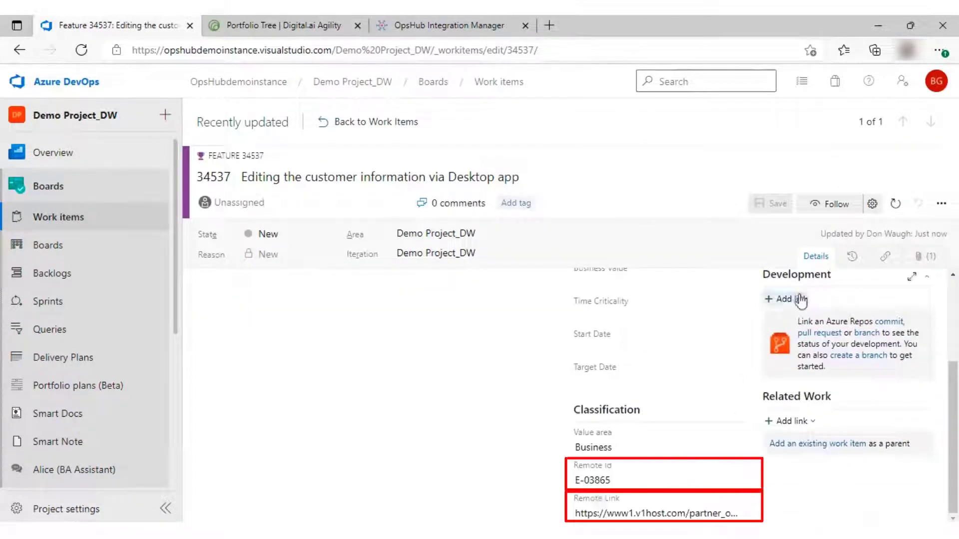
pyautogui.click(923, 261)
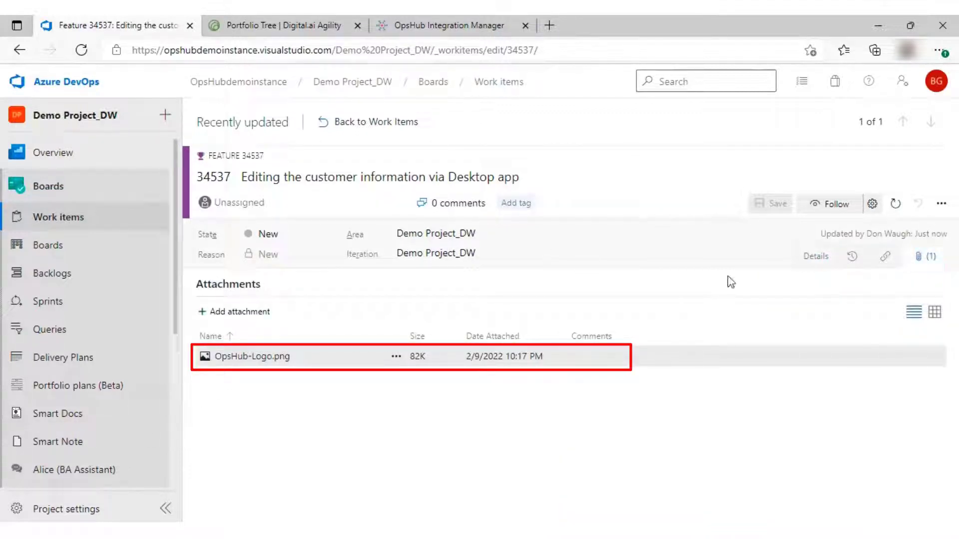
# - Comment "In which all the product versions, is this support required?" on the feature, set its state to Active, and save
pyautogui.click(815, 255)
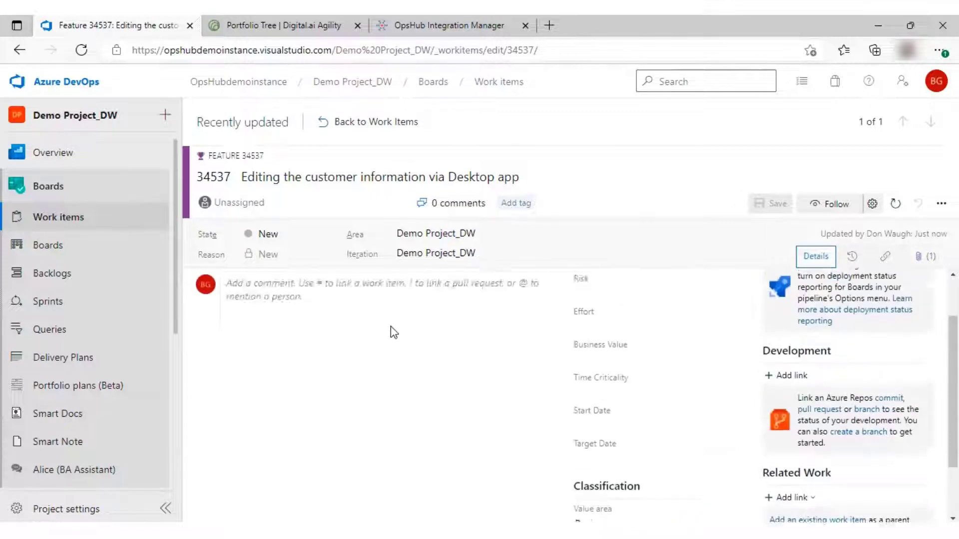
pyautogui.click(348, 353)
pyautogui.write('In which all the product versions, is this support required?')
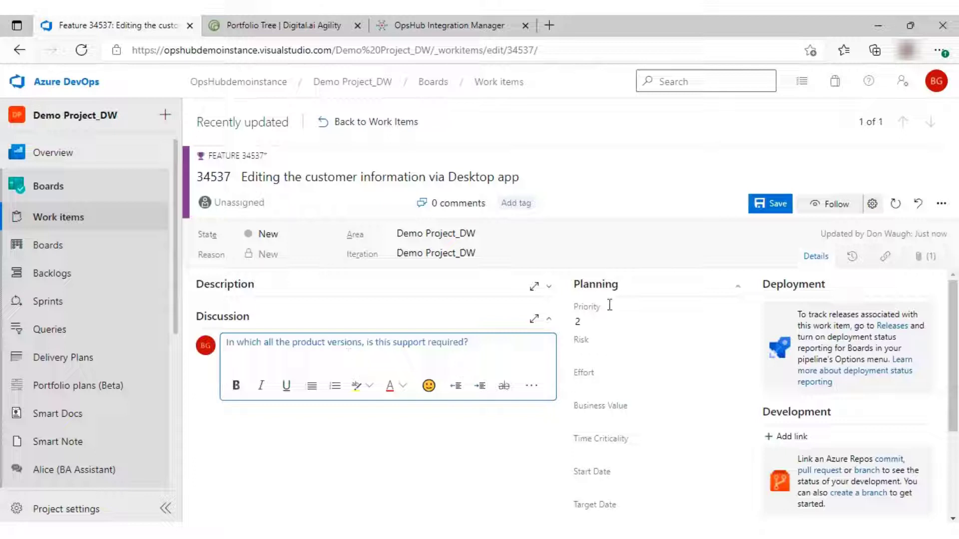
pyautogui.click(327, 240)
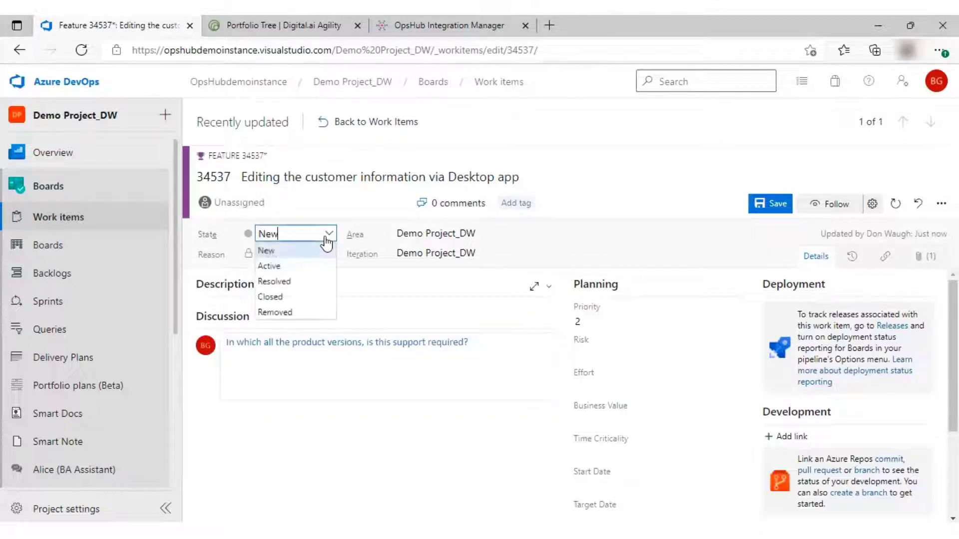
pyautogui.click(303, 270)
pyautogui.click(770, 205)
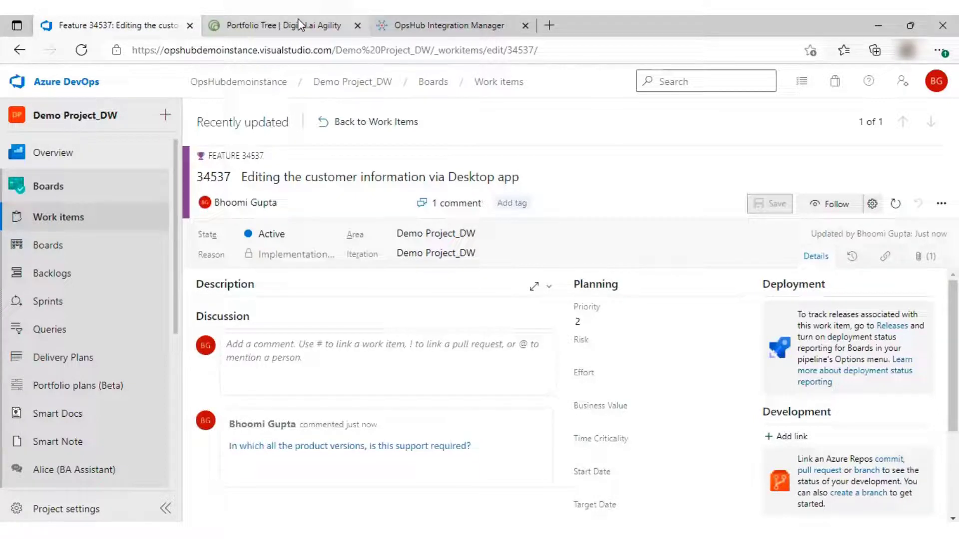
# - In Digital.ai Agility, check the item's conversations and share the comment "Feature needs to be supported from the latest version"
pyautogui.click(298, 21)
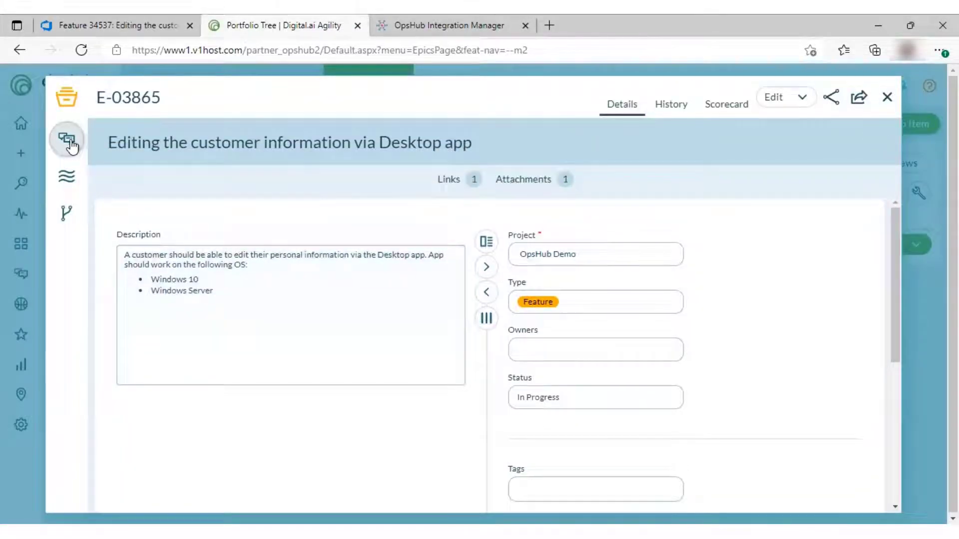
pyautogui.click(68, 142)
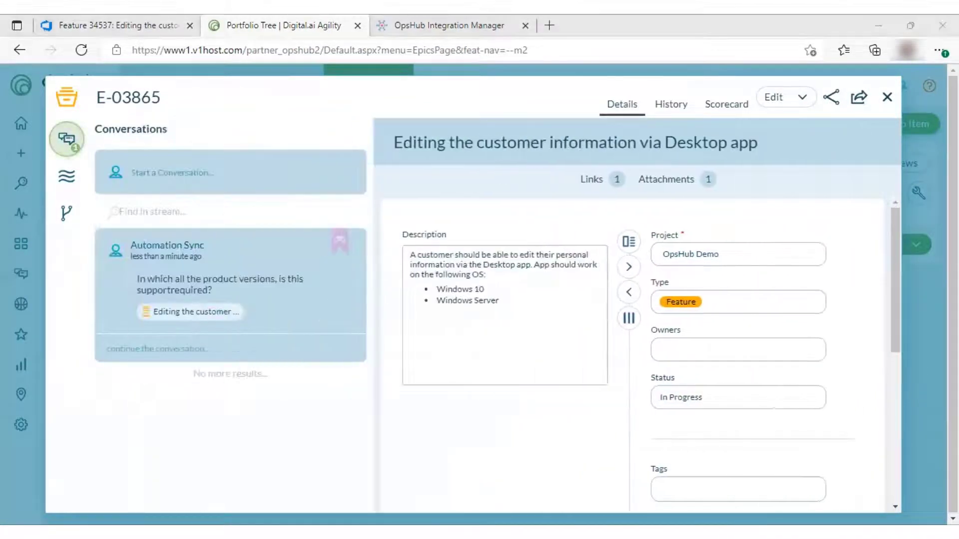
pyautogui.write('Feature needs to be supported from the latest version')
pyautogui.click(162, 263)
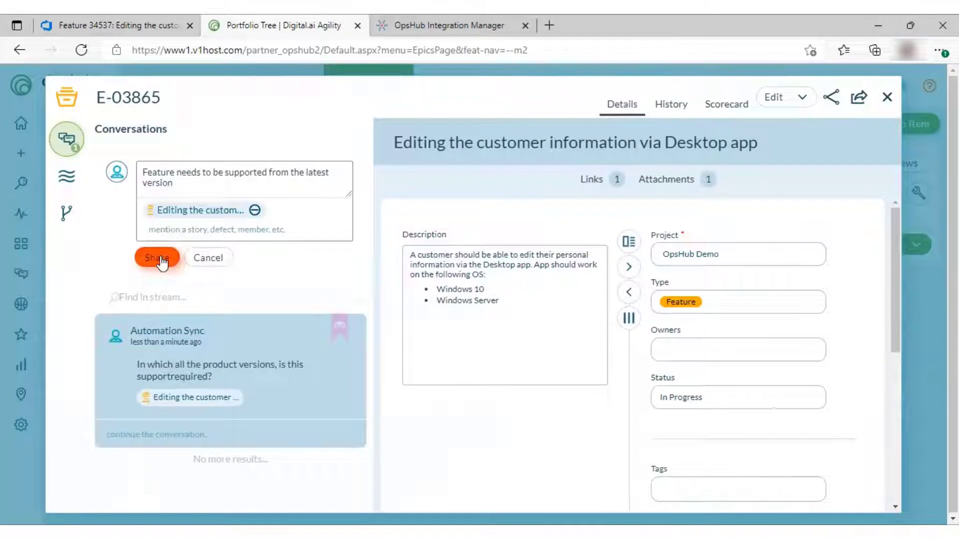
# - Switch to Azure DevOps, reload the feature to check its discussion, and start adding a link to a new item
pyautogui.click(100, 25)
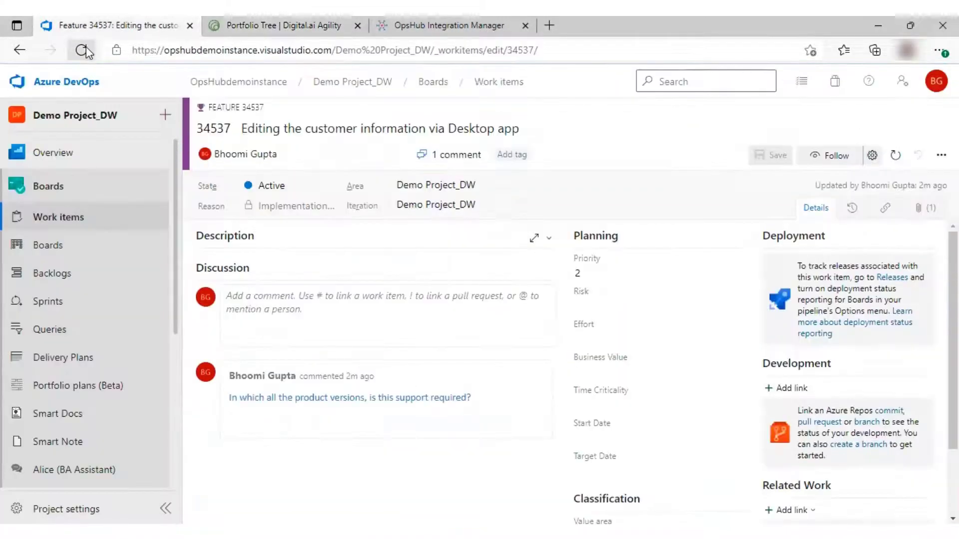
pyautogui.click(83, 50)
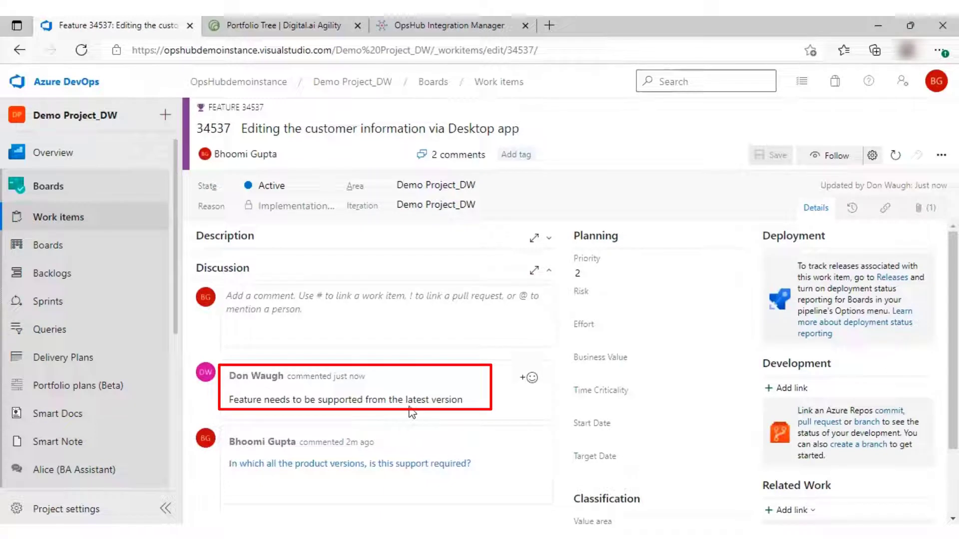
pyautogui.click(886, 208)
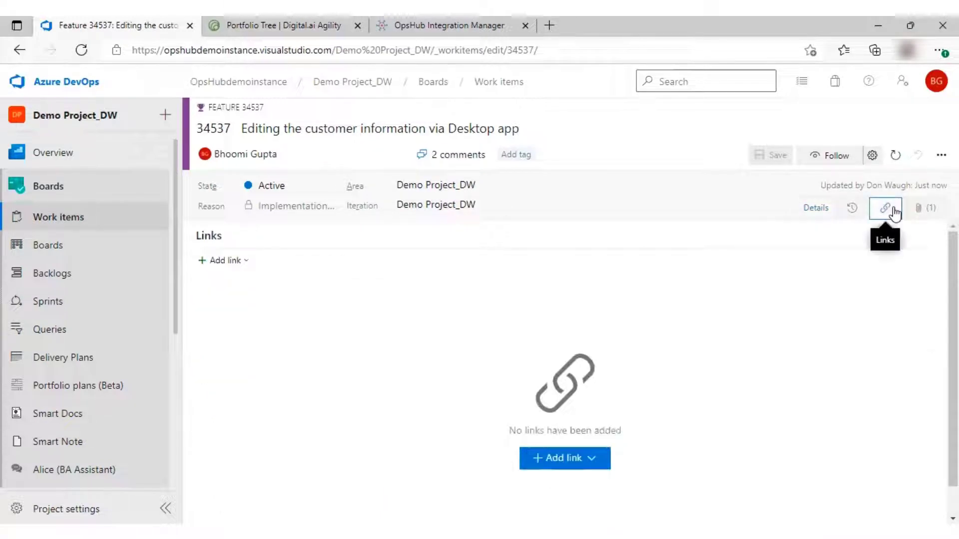
pyautogui.click(246, 262)
pyautogui.click(247, 310)
pyautogui.click(372, 225)
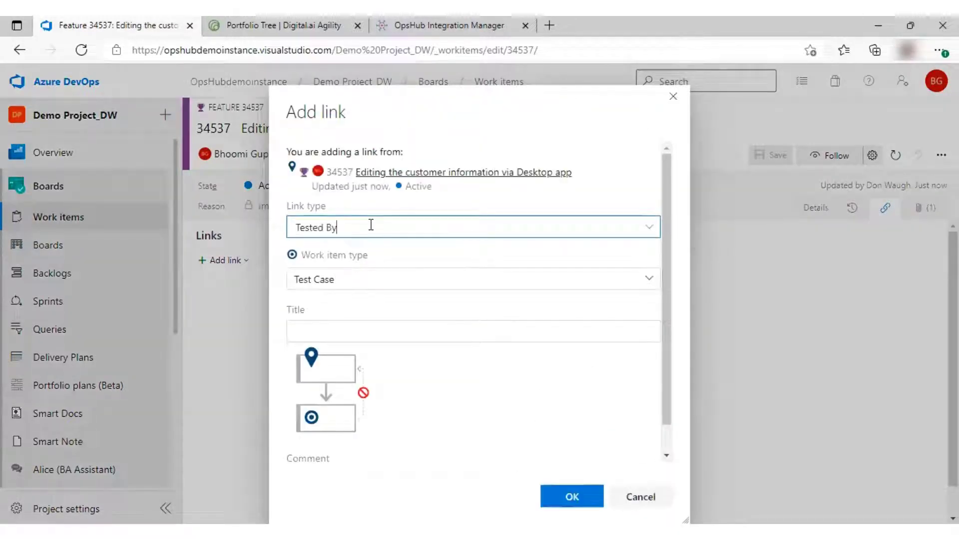
# - Set the new item's link type to Child and its work item type to User Story
pyautogui.click(648, 229)
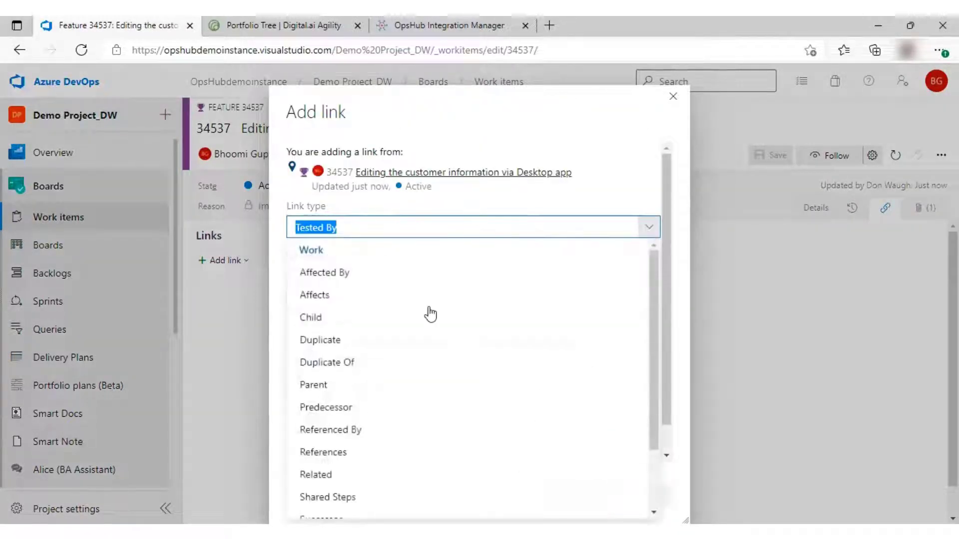
pyautogui.scroll(-1, 344, 469)
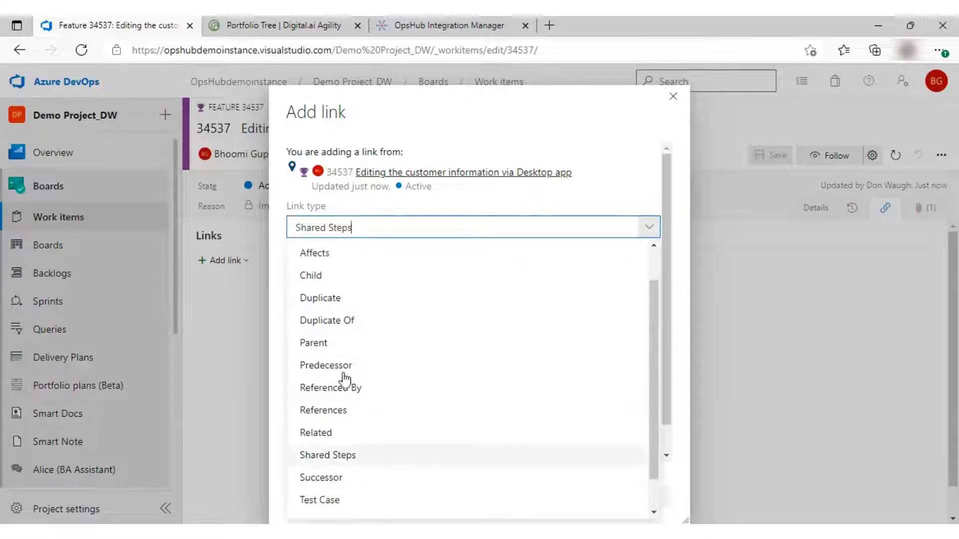
pyautogui.click(333, 274)
pyautogui.click(631, 279)
pyautogui.click(332, 439)
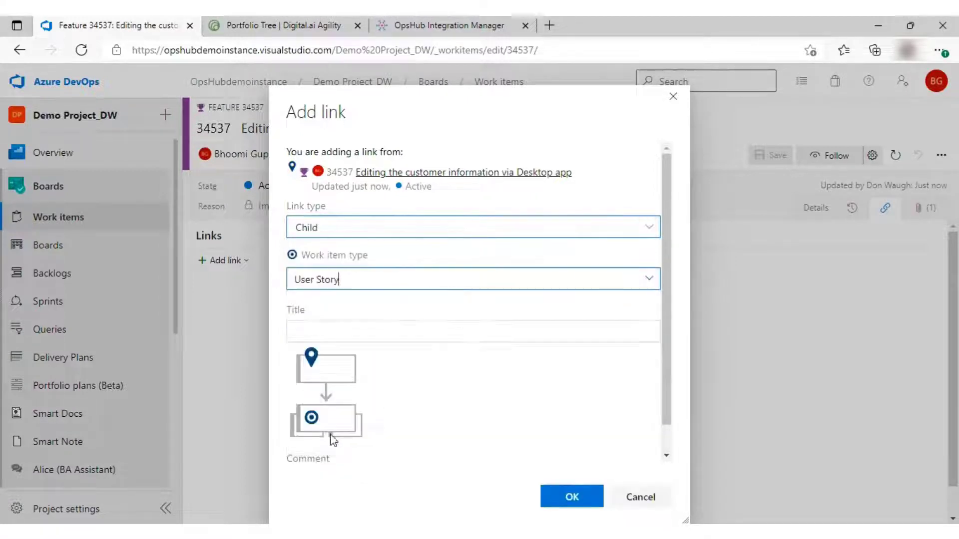
# - Title the story "As a user, I should be able to edit my personal information from the Desktop app", describe the editable details, and save it
pyautogui.write('As a user, I should be able to edit my personal information from the Desktop app')
pyautogui.click(571, 497)
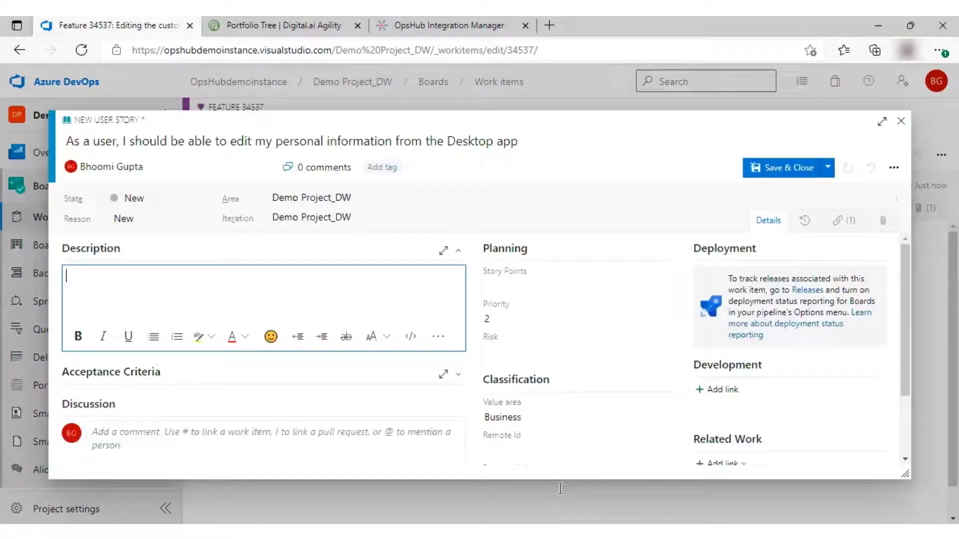
pyautogui.write('As an Application user, I should be able to edit my personal information like name, email address, department, business contact from the Desktop portal.')
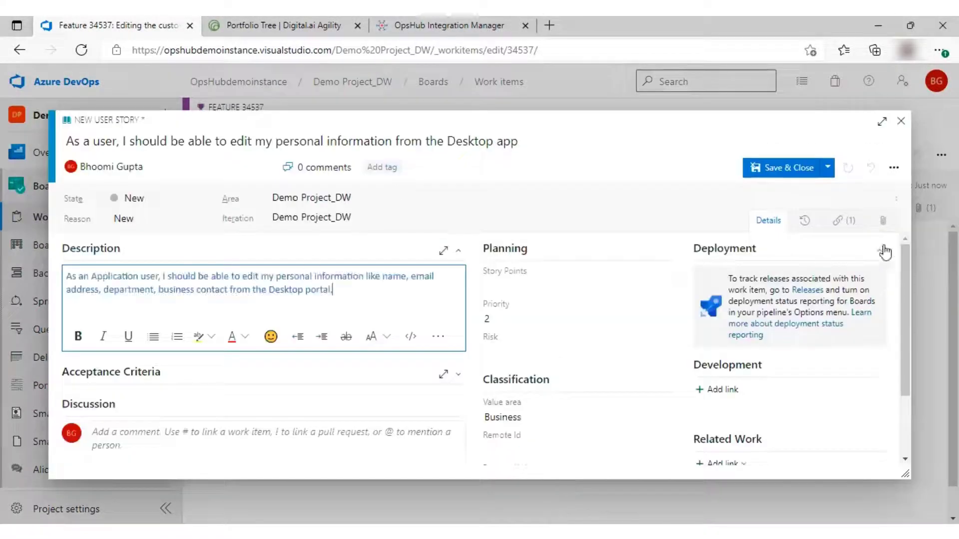
pyautogui.click(781, 170)
# - Add and save a child User Story titled "As a user, update profile option should be available from the latest release" with a description
pyautogui.click(246, 267)
pyautogui.click(242, 308)
pyautogui.click(368, 333)
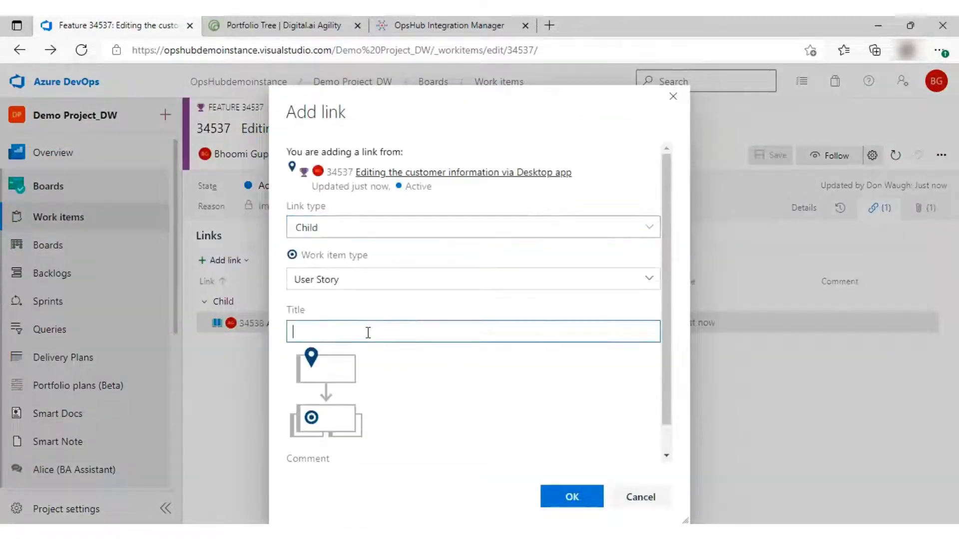
pyautogui.write('As a user, update profile option should be available from the latest release')
pyautogui.click(567, 495)
pyautogui.click(241, 269)
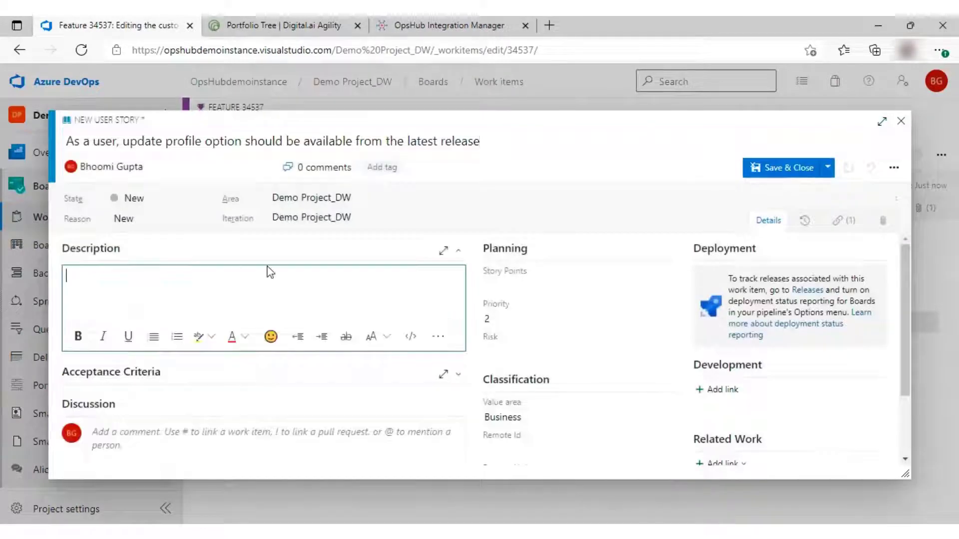
pyautogui.hotkey('ctrl', 'v')
pyautogui.click(795, 167)
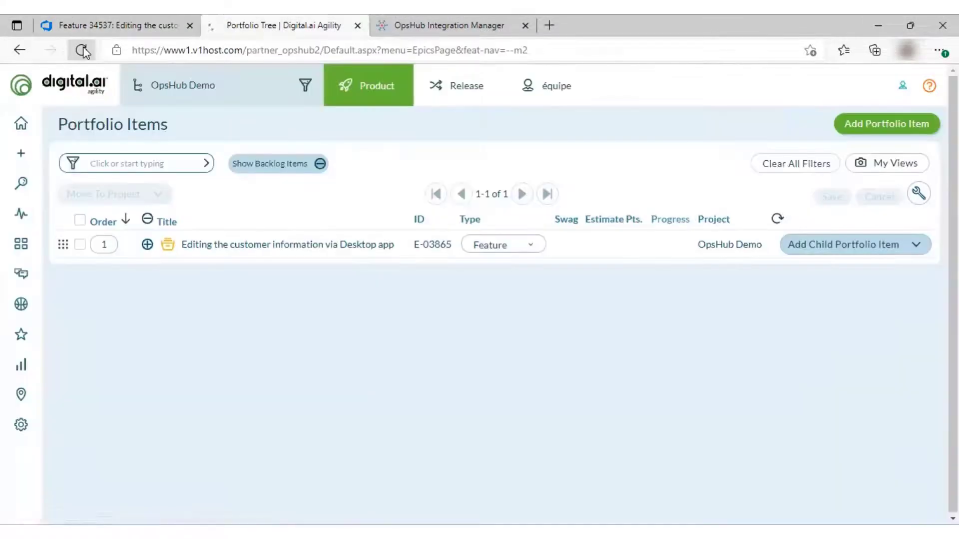
# - Reload the portfolio items in Digital.ai Agility and expand the feature to check its child stories
pyautogui.click(82, 51)
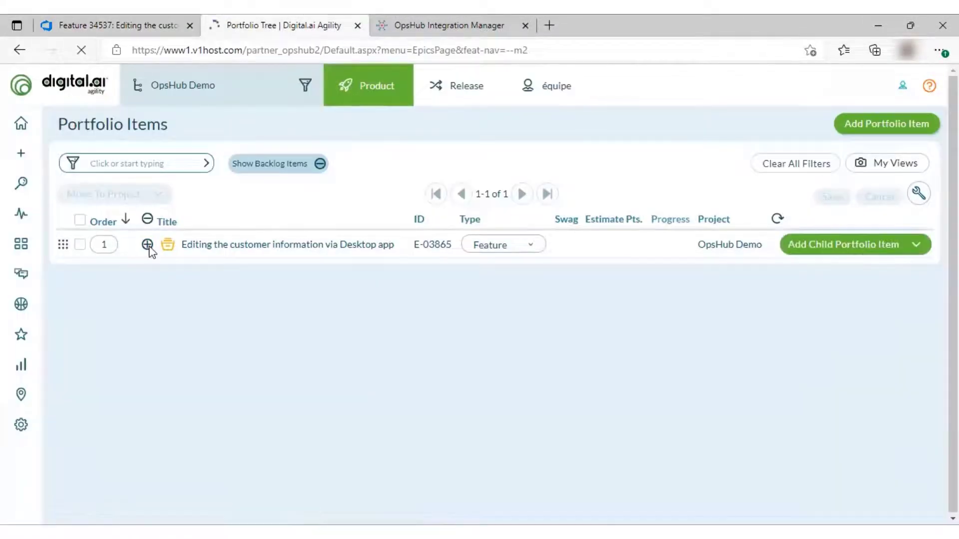
pyautogui.click(147, 245)
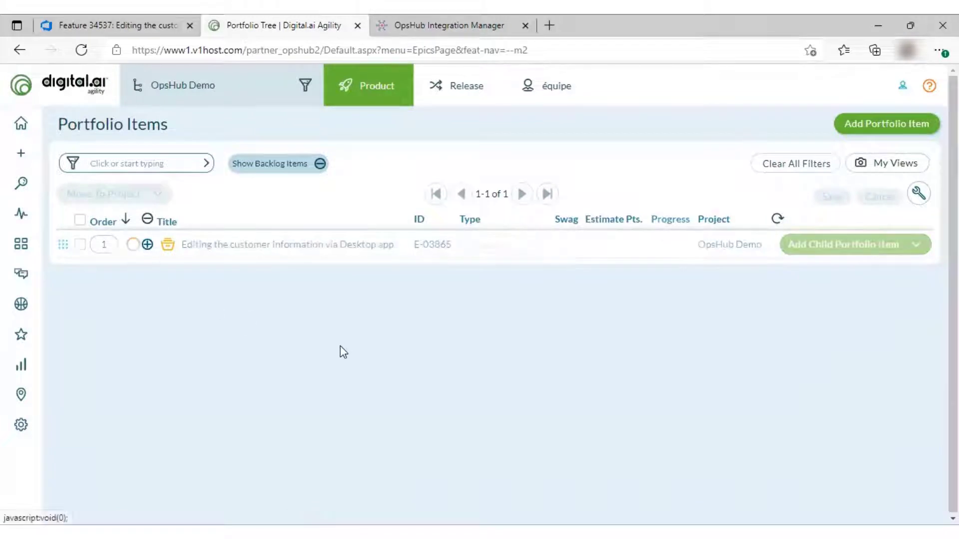
pyautogui.moveTo(322, 298)
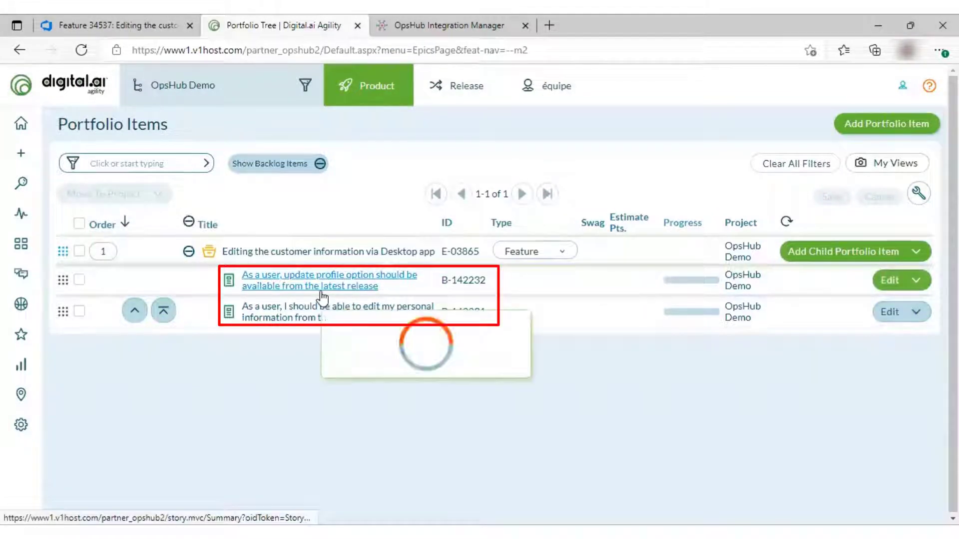
# - Switch to Azure DevOps, open the "update profile option" user story from the work items, and start linking it to a new item
pyautogui.click(100, 20)
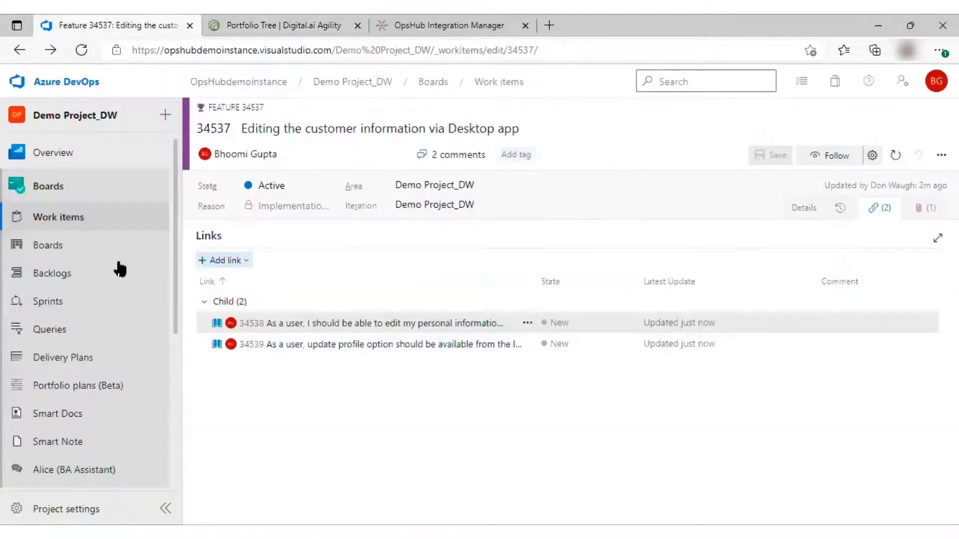
pyautogui.click(55, 192)
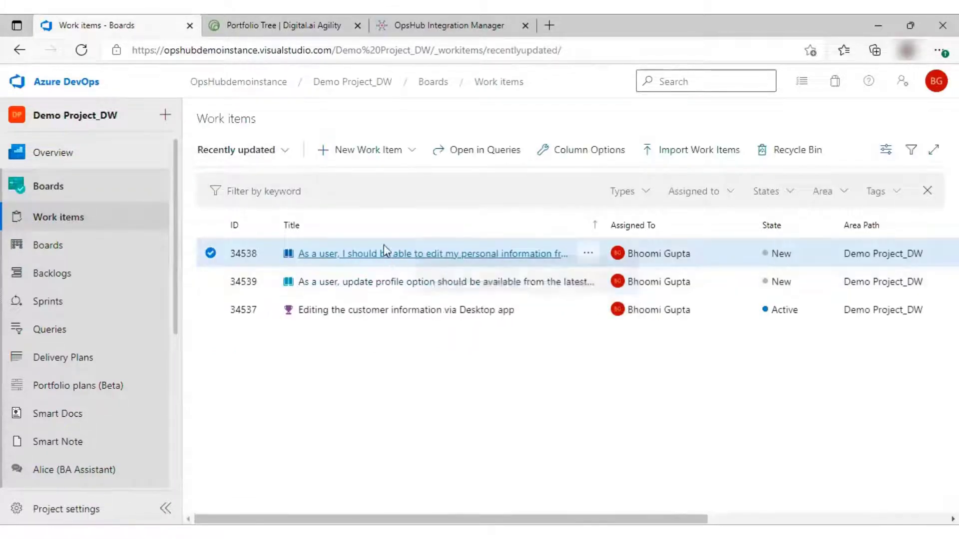
pyautogui.click(364, 283)
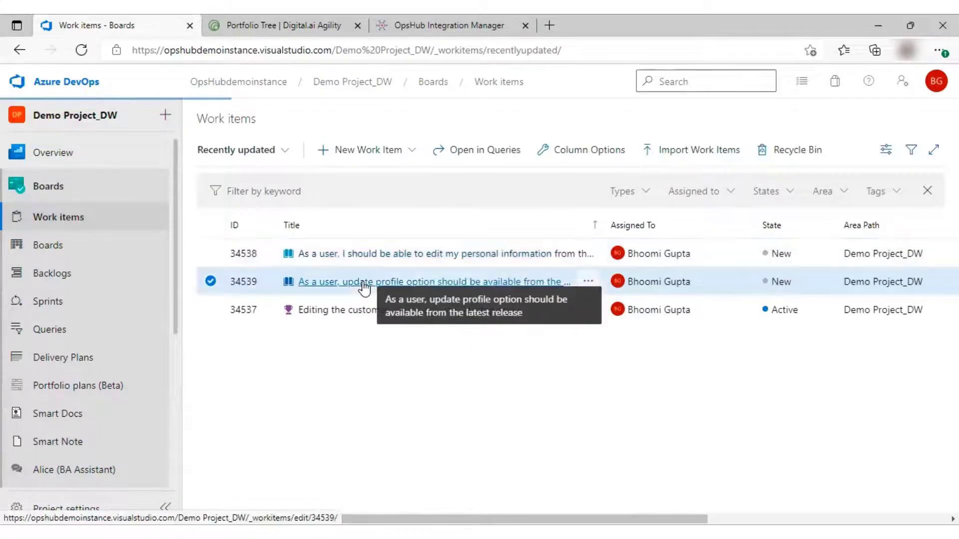
pyautogui.click(898, 260)
pyautogui.click(223, 308)
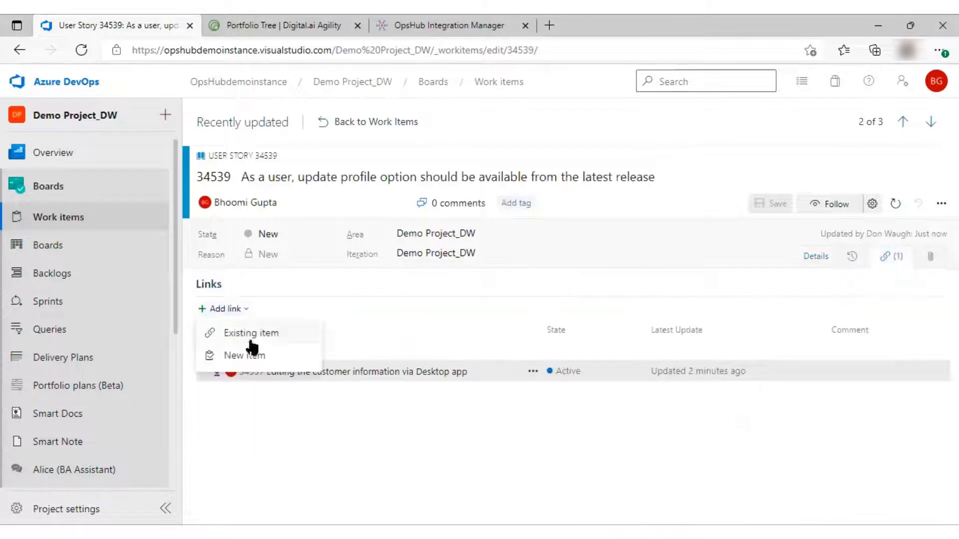
pyautogui.click(256, 356)
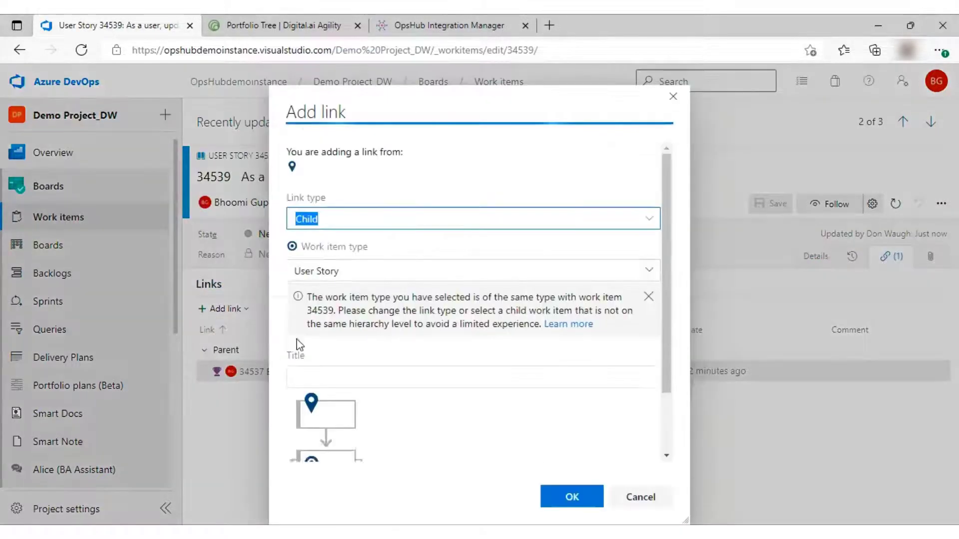
# - Create a Tested By test case titled "Update customer name with a long text", described as "Try to update customer name with 1000 characters text", and save it
pyautogui.click(652, 241)
pyautogui.click(338, 489)
pyautogui.click(376, 295)
pyautogui.click(349, 429)
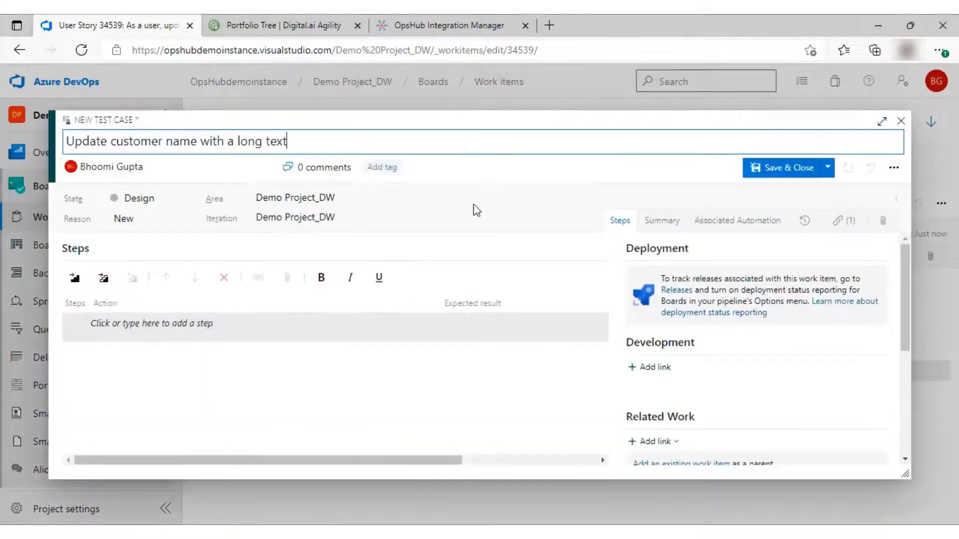
pyautogui.click(662, 220)
pyautogui.click(129, 274)
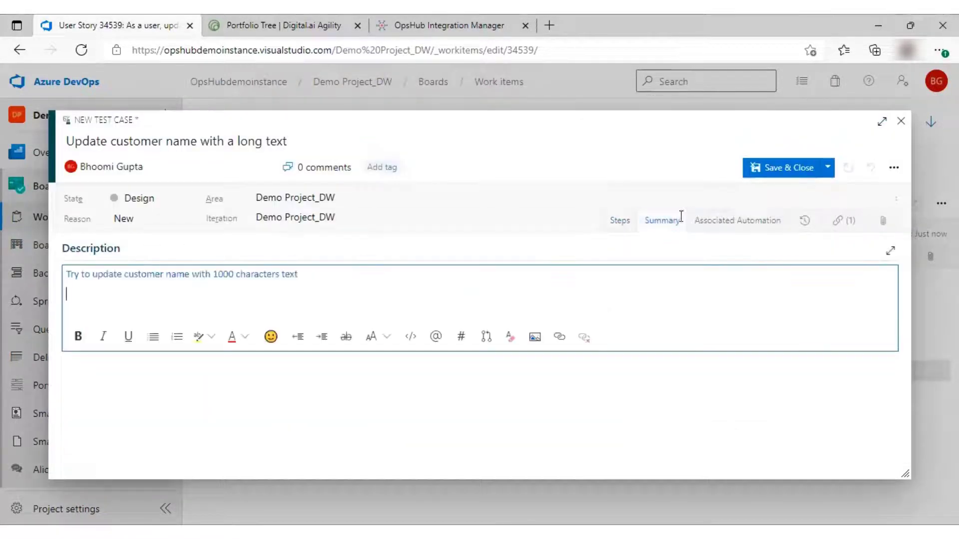
pyautogui.click(806, 169)
# - Open the user story about editing personal information from the work items and start linking it to a new item
pyautogui.click(133, 215)
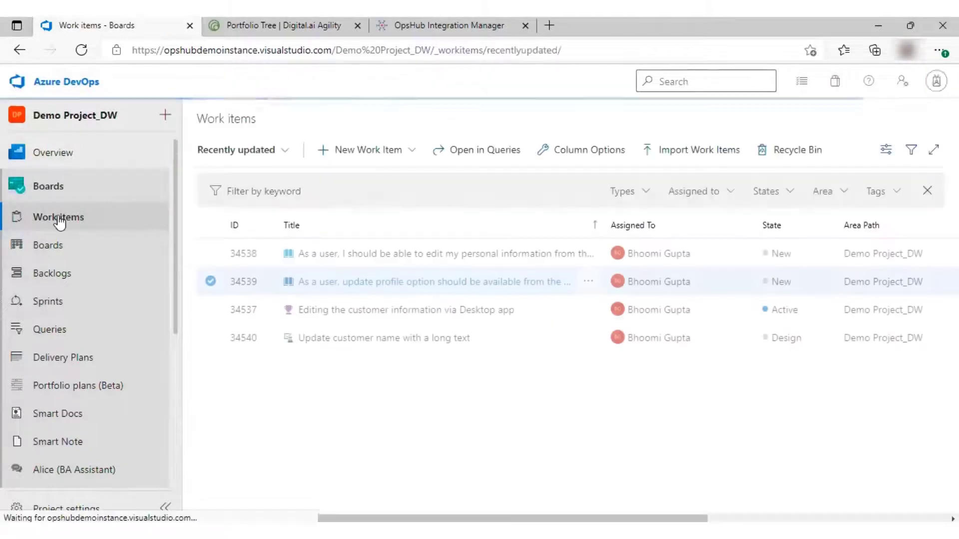
pyautogui.click(315, 249)
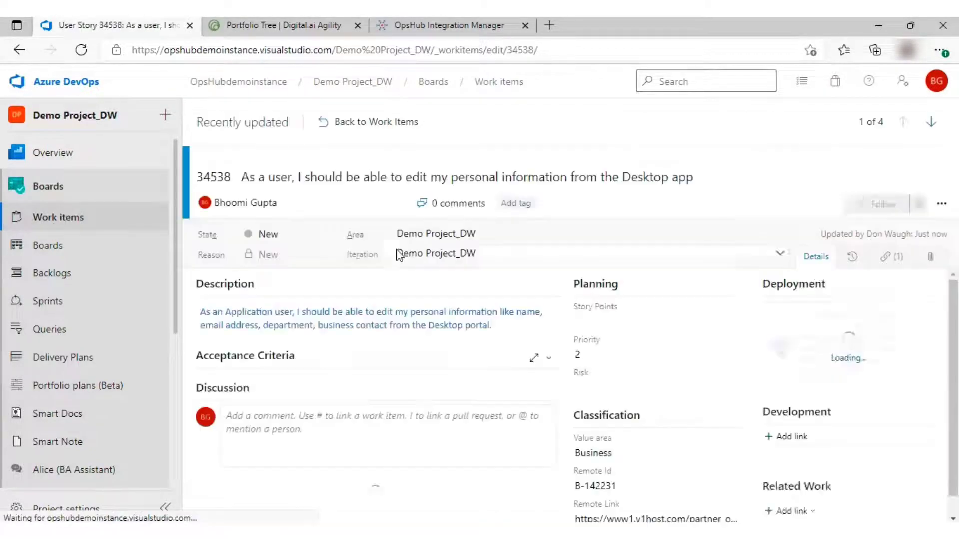
pyautogui.click(891, 256)
pyautogui.click(232, 308)
pyautogui.click(241, 350)
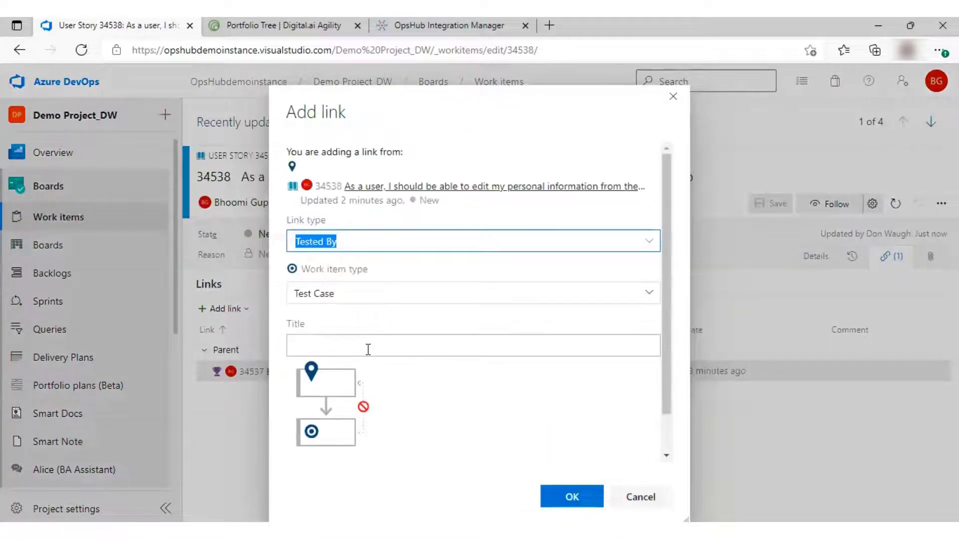
# - Create a Tested By test case titled "If the customer information is updated from the Web portal, Should be visible via Desktop app"
pyautogui.hotkey('alt', 'Tab')
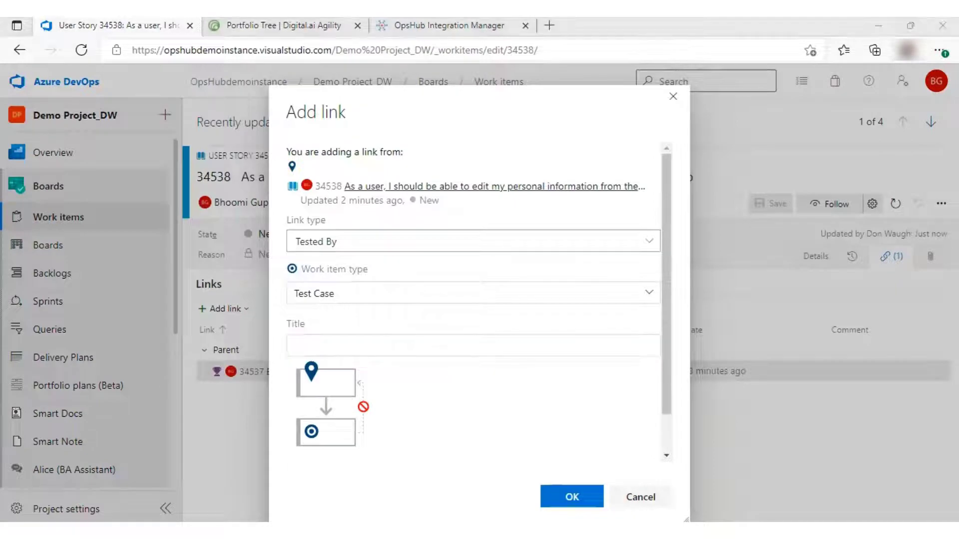
pyautogui.hotkey('alt', 'Tab')
pyautogui.write('If the customer information is updated from the Web portal, Should be visible via Desktop app')
pyautogui.click(572, 496)
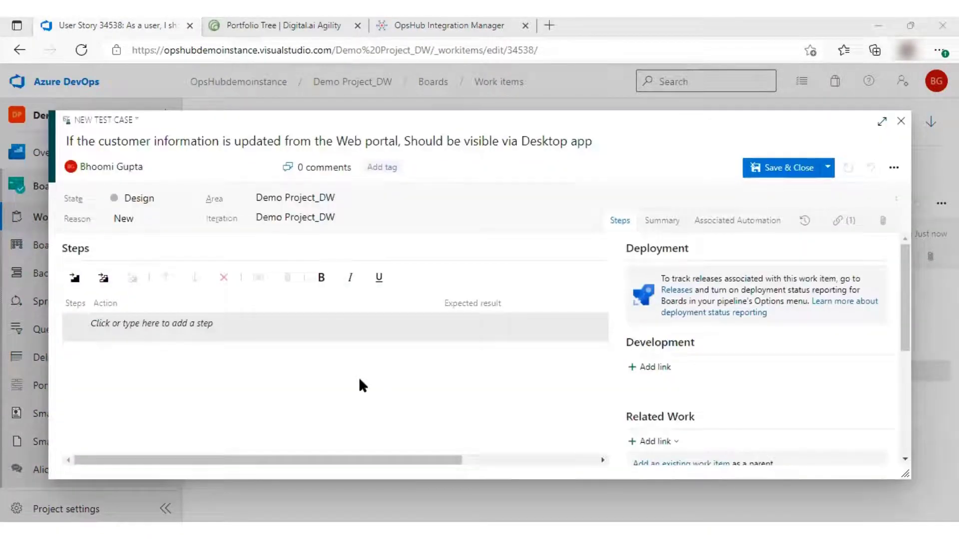
# - Enter the test case's title text as its description in the summary, and save and close it
pyautogui.hotkey('alt', 'Tab')
pyautogui.click(662, 220)
pyautogui.click(399, 279)
pyautogui.write('If the customer information is updated from the Web portal, Should be visible via Desktop app')
pyautogui.click(783, 168)
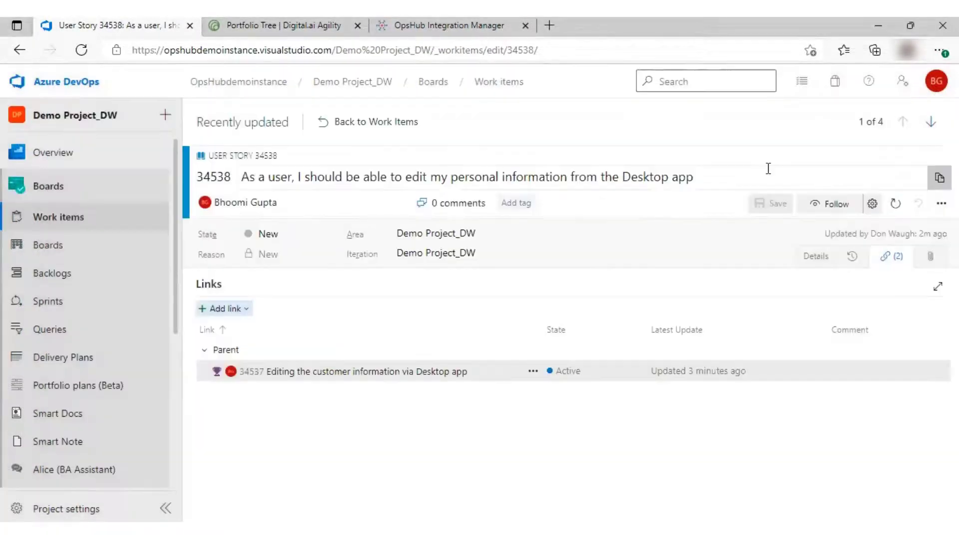
# - Review the test cases in the work items list, then switch to Digital.ai Agility and open the product backlog
pyautogui.click(53, 218)
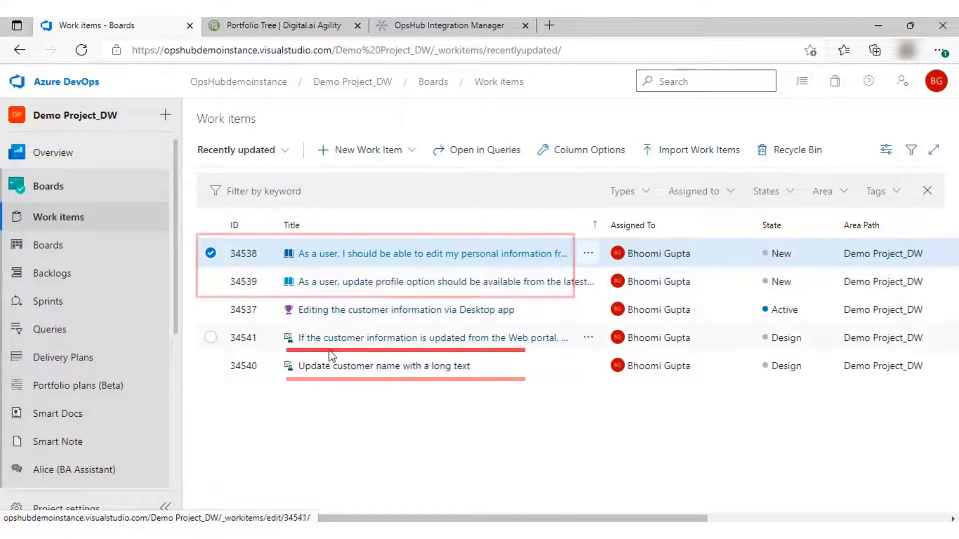
pyautogui.click(275, 25)
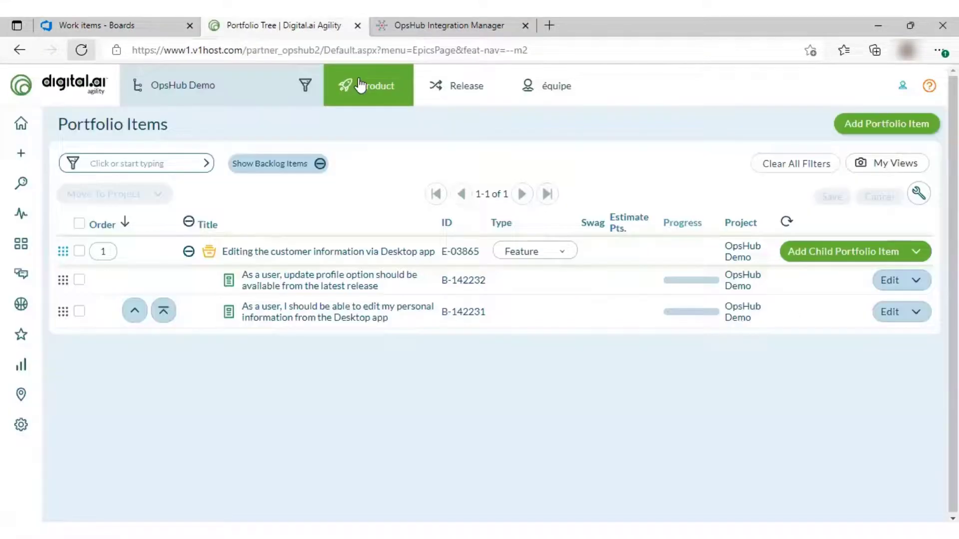
pyautogui.moveTo(362, 122)
pyautogui.click(386, 183)
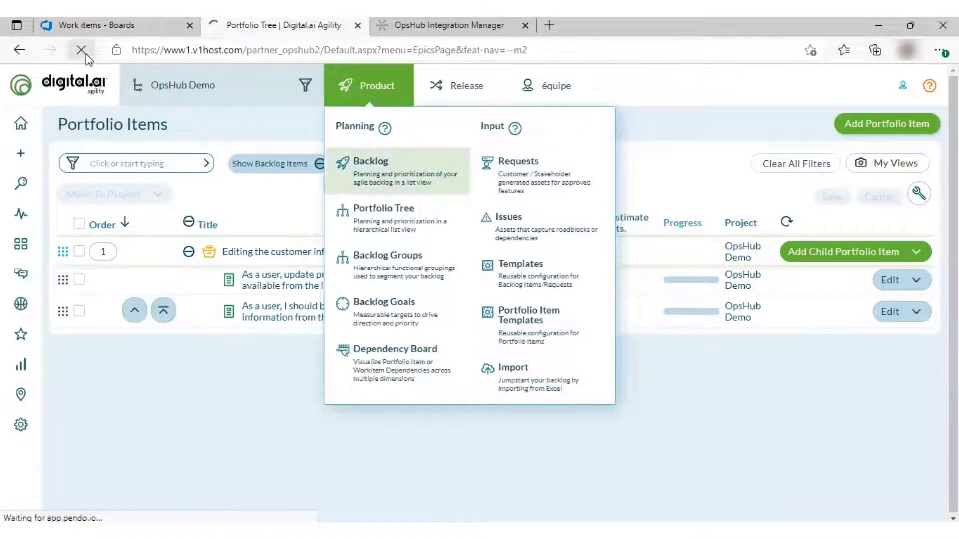
pyautogui.moveTo(397, 283)
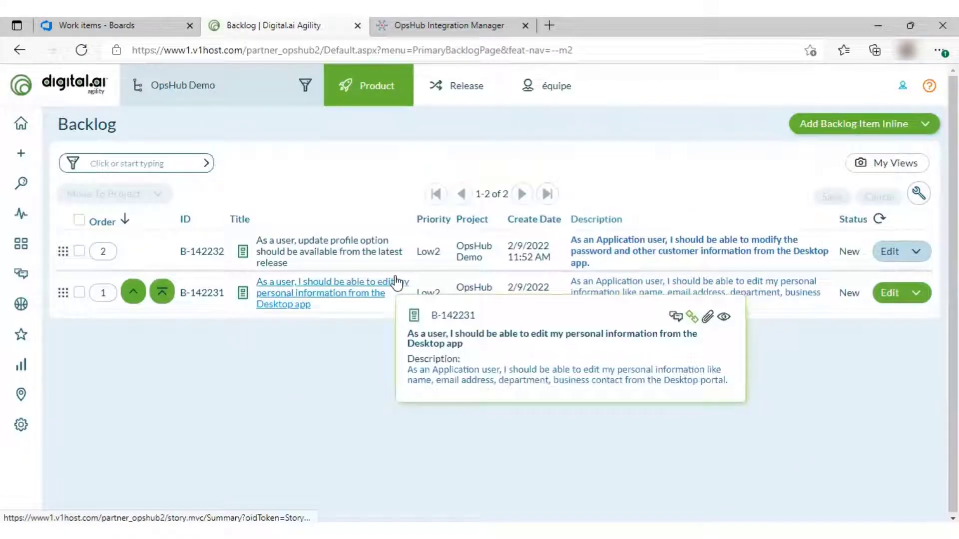
# - Open the test linked to the "update profile option" story and share the comment "change in branding across the app" on it
pyautogui.click(365, 252)
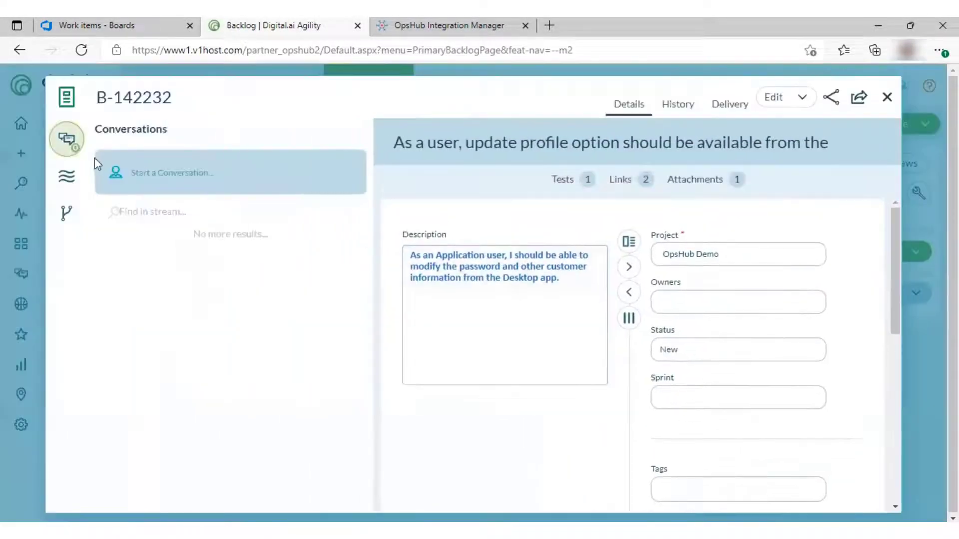
pyautogui.click(422, 198)
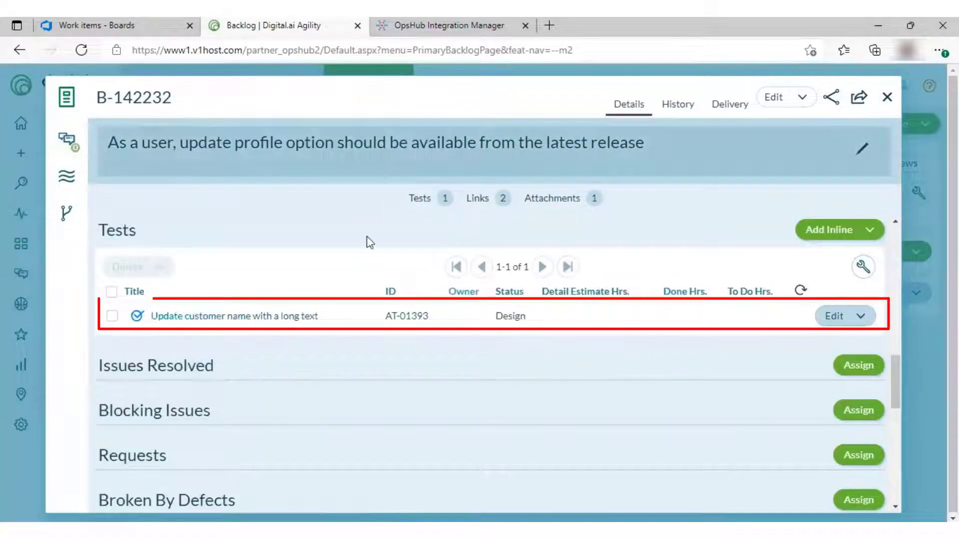
pyautogui.click(237, 322)
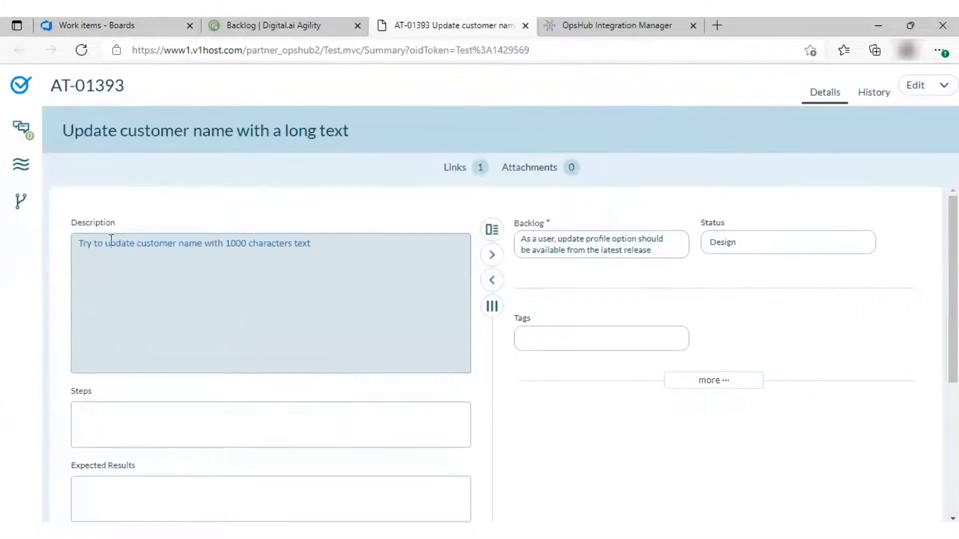
pyautogui.click(21, 127)
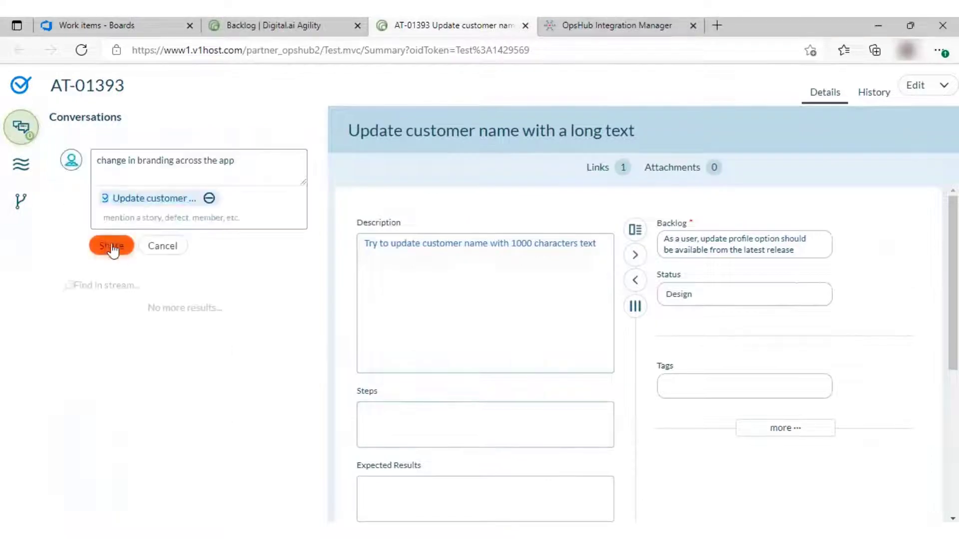
pyautogui.click(112, 247)
pyautogui.hotkey('ctrl', 'w')
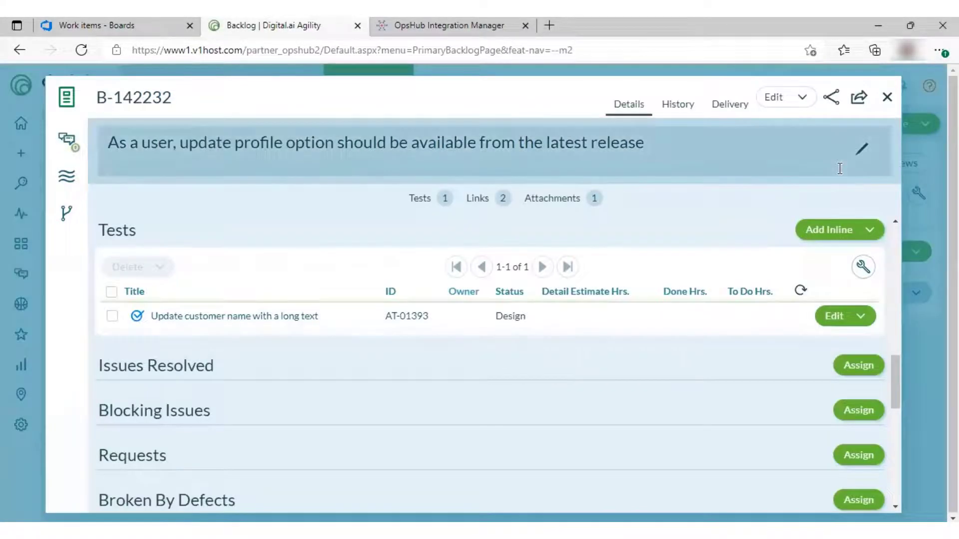
# - Open the test linked to the story about editing personal information and share the comment "Change the graphics" on it
pyautogui.click(887, 98)
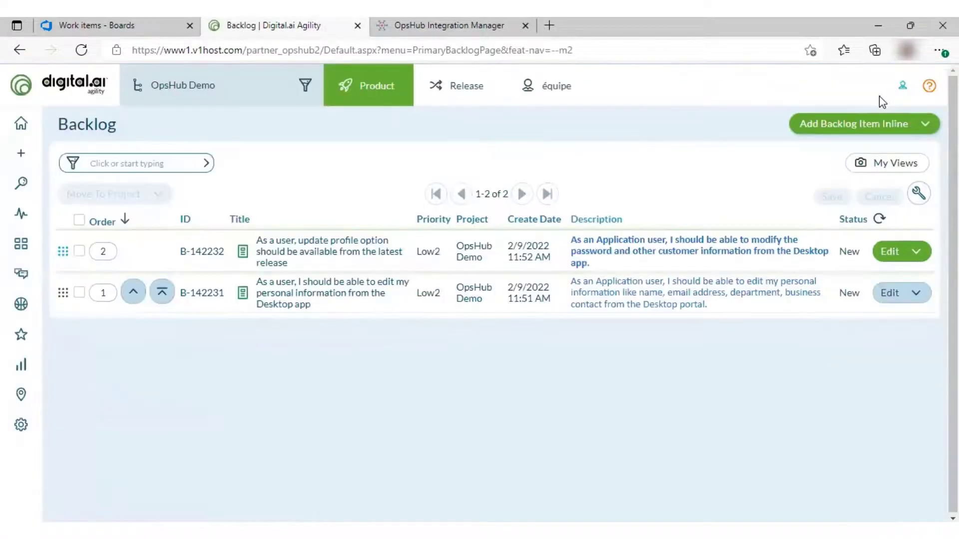
pyautogui.click(385, 285)
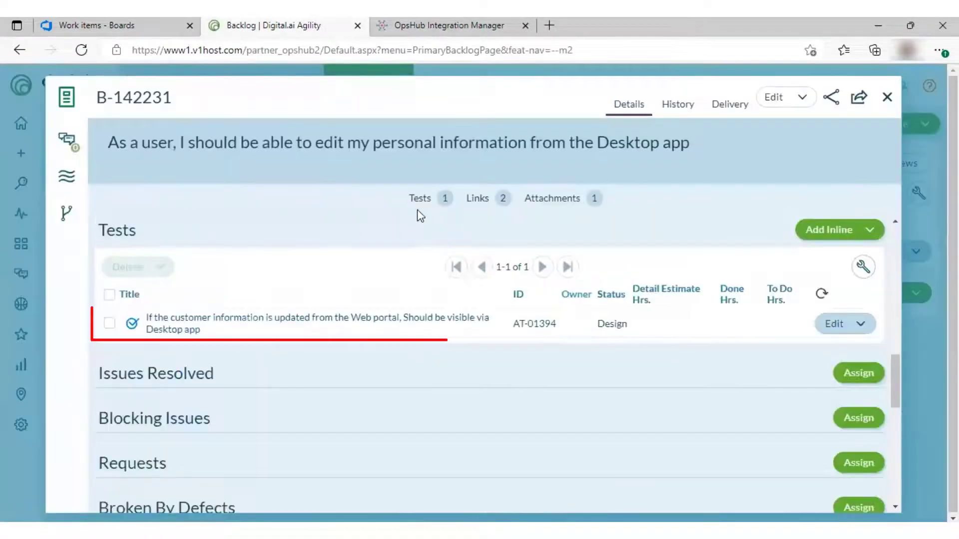
pyautogui.click(289, 324)
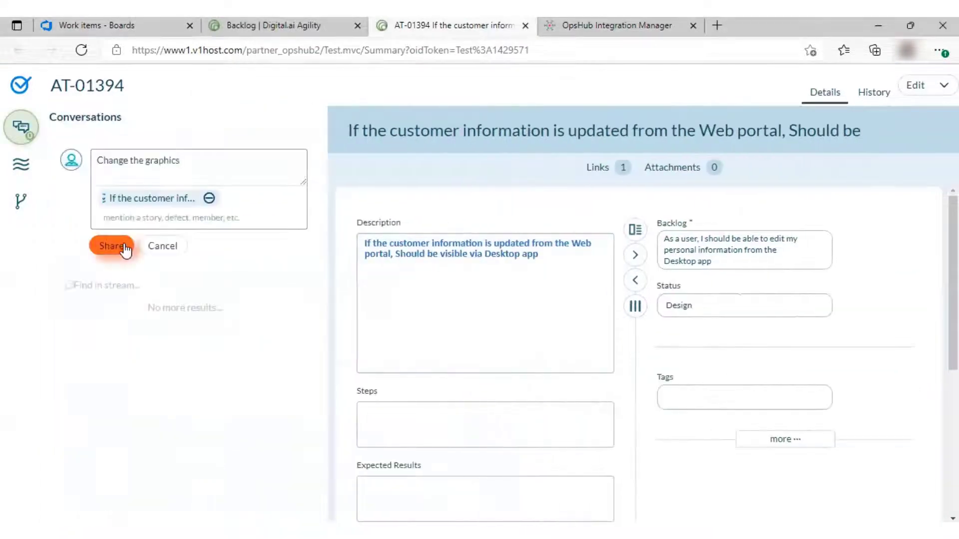
pyautogui.click(126, 250)
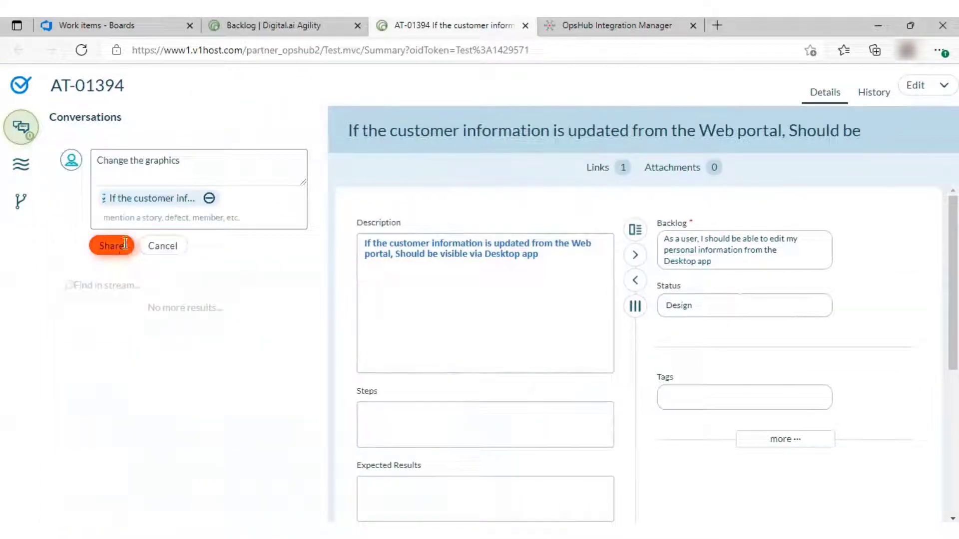
pyautogui.hotkey('ctrl', 'w')
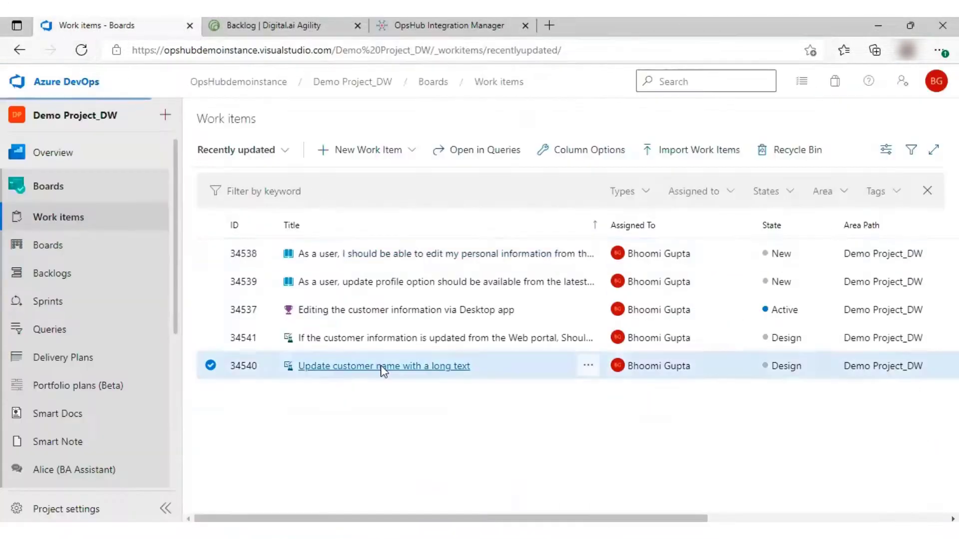
# - In Azure DevOps, open the "Update customer name with a long text" test case, add the comment "change is completed." and save it
pyautogui.click(381, 365)
pyautogui.scroll(-4, 382, 370)
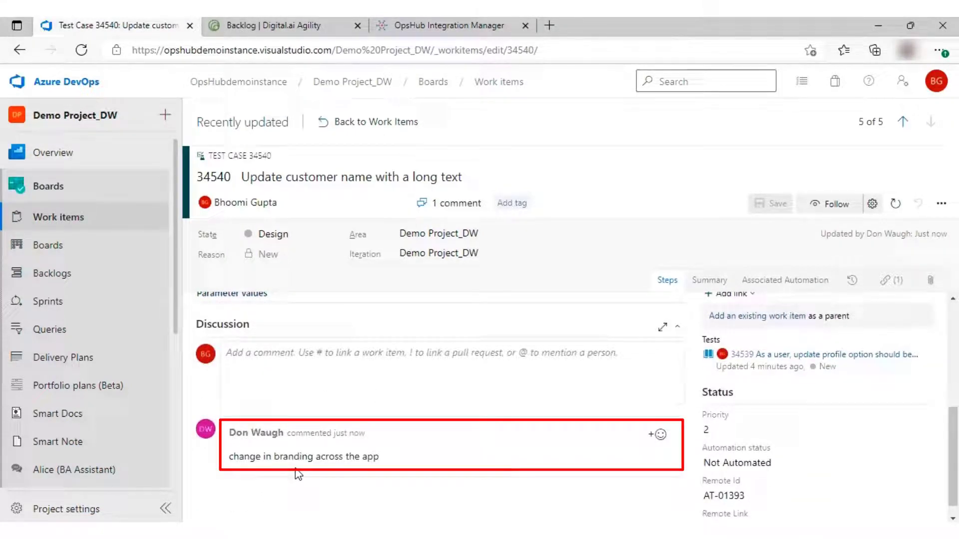
pyautogui.click(459, 363)
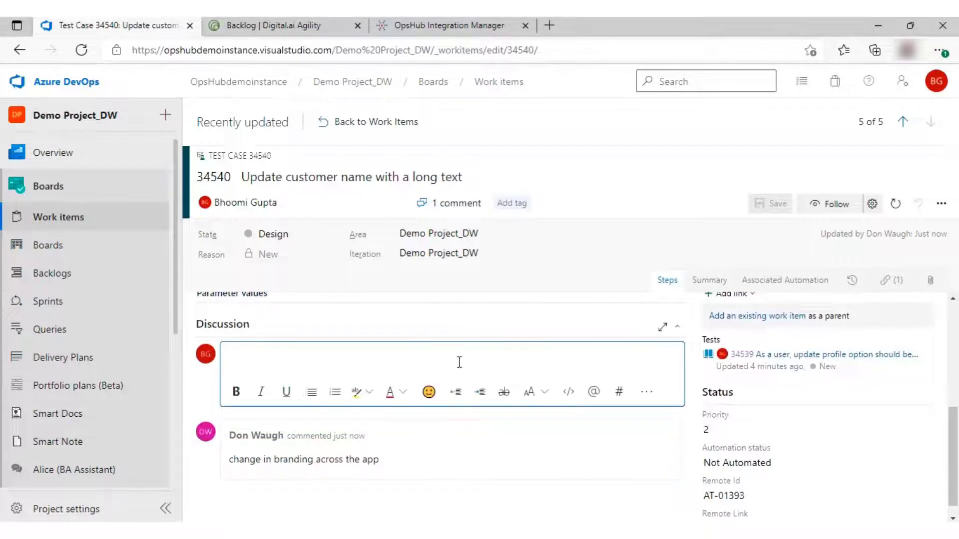
pyautogui.write('change is completed.')
pyautogui.click(769, 205)
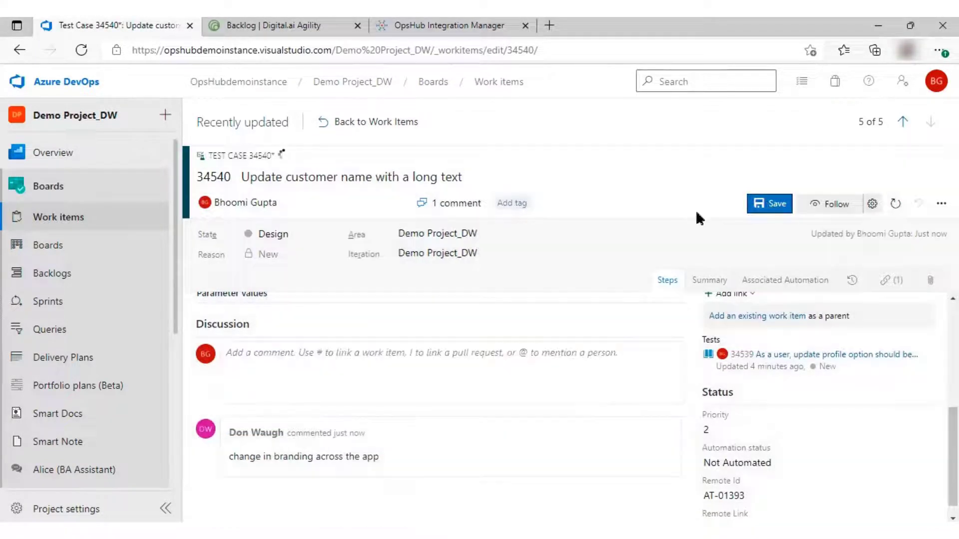
# - Open the test case about customer information updated from the Web portal, add the comment "It is incorporated" and save it
pyautogui.click(64, 216)
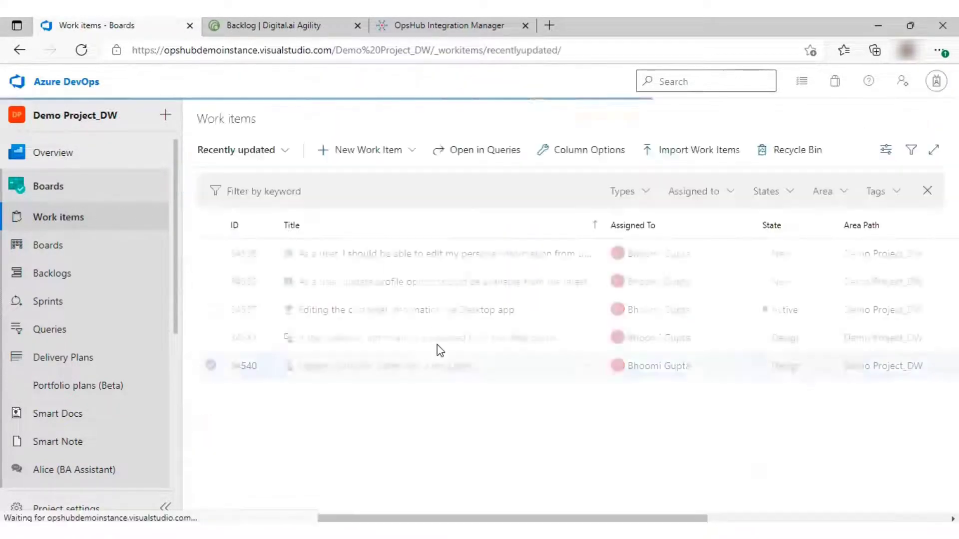
pyautogui.click(320, 341)
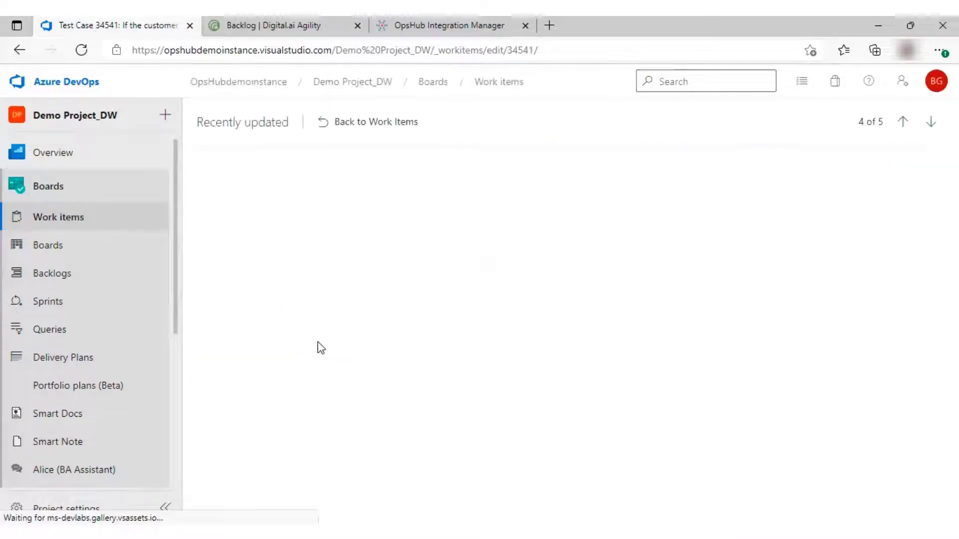
pyautogui.scroll(-5, 318, 345)
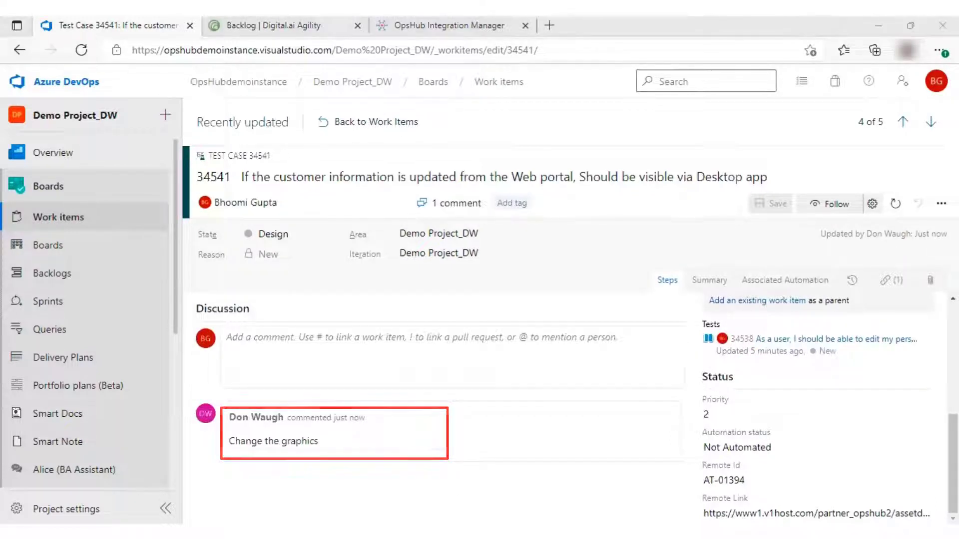
pyautogui.click(362, 381)
pyautogui.write('It is incorporated')
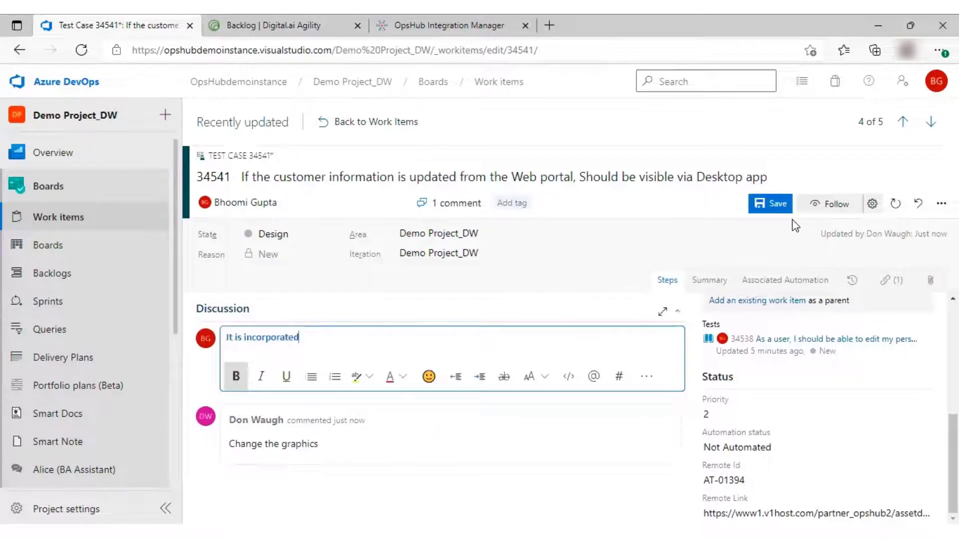
pyautogui.click(773, 209)
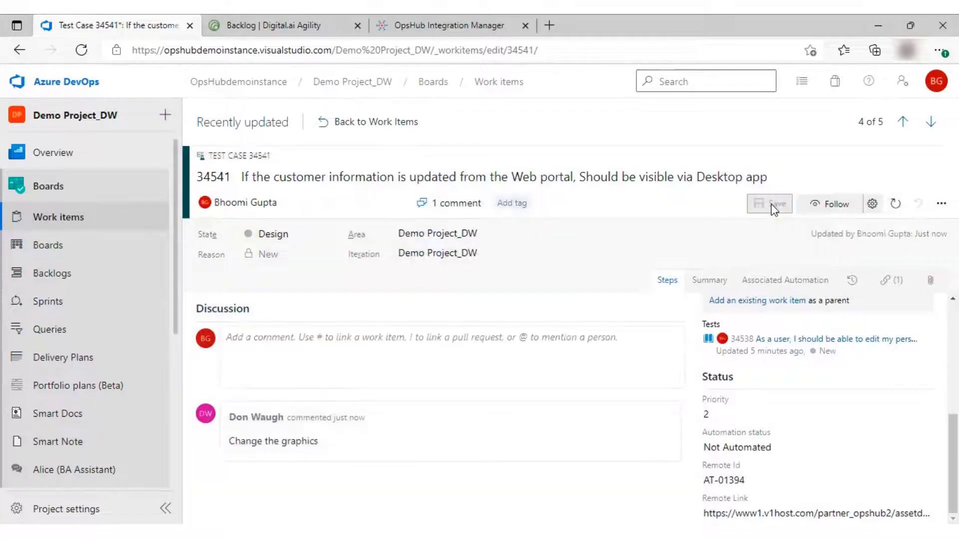
# - In Digital.ai Agility, open the test linked to the "update profile option" story, check its conversations and close both
pyautogui.hotkey('ctrl', 'Tab')
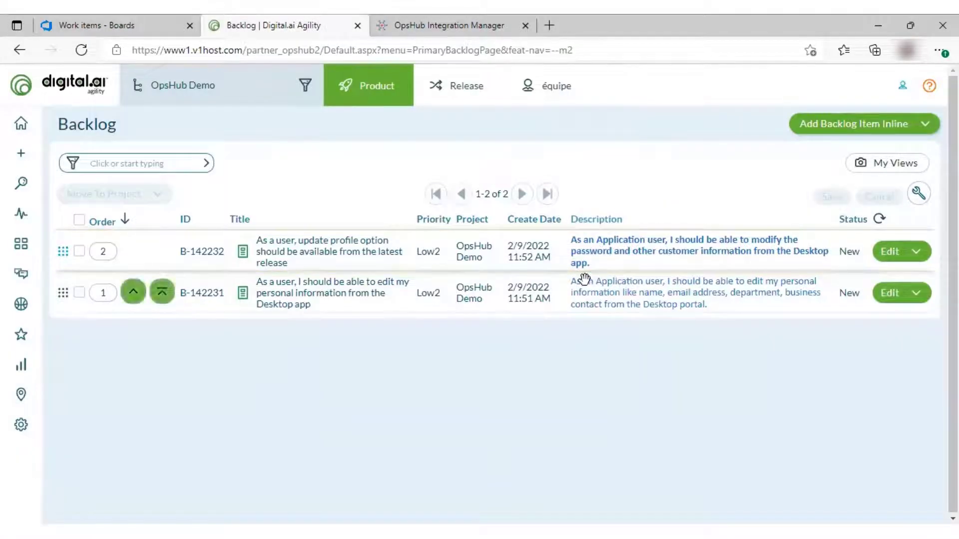
pyautogui.click(323, 241)
pyautogui.click(77, 145)
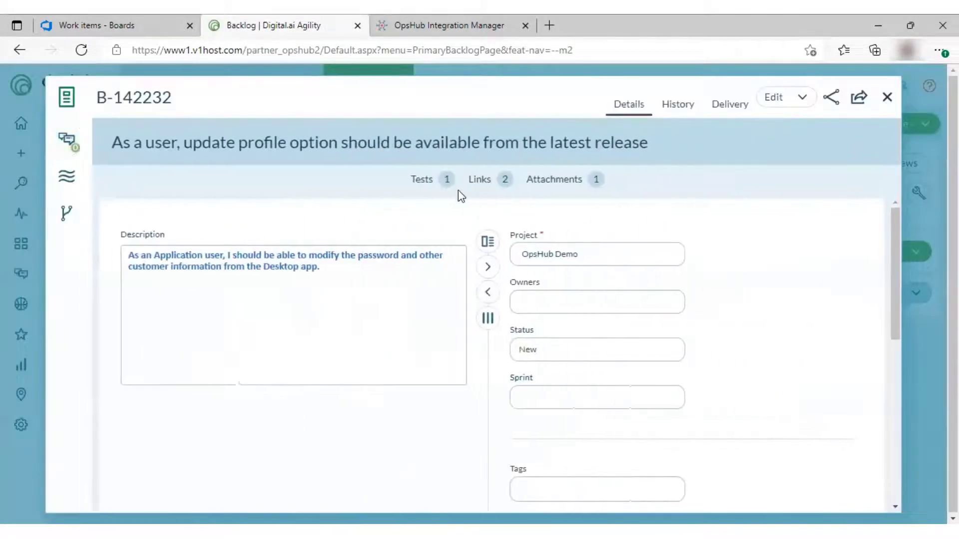
pyautogui.click(419, 179)
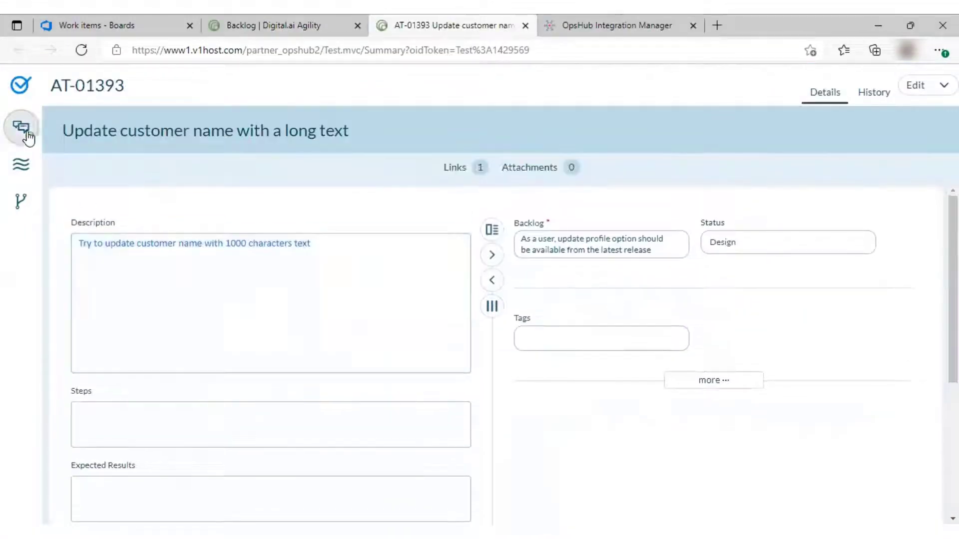
pyautogui.click(20, 128)
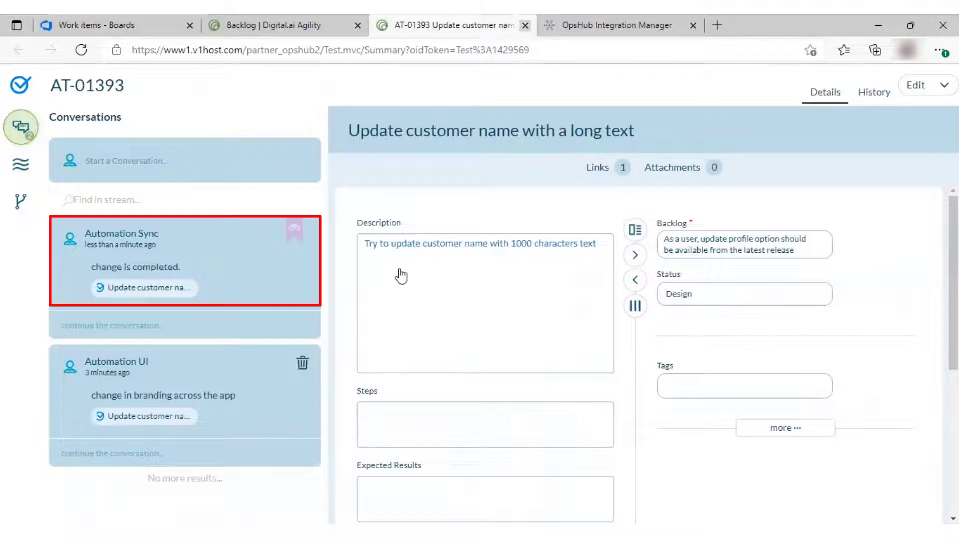
pyautogui.click(526, 26)
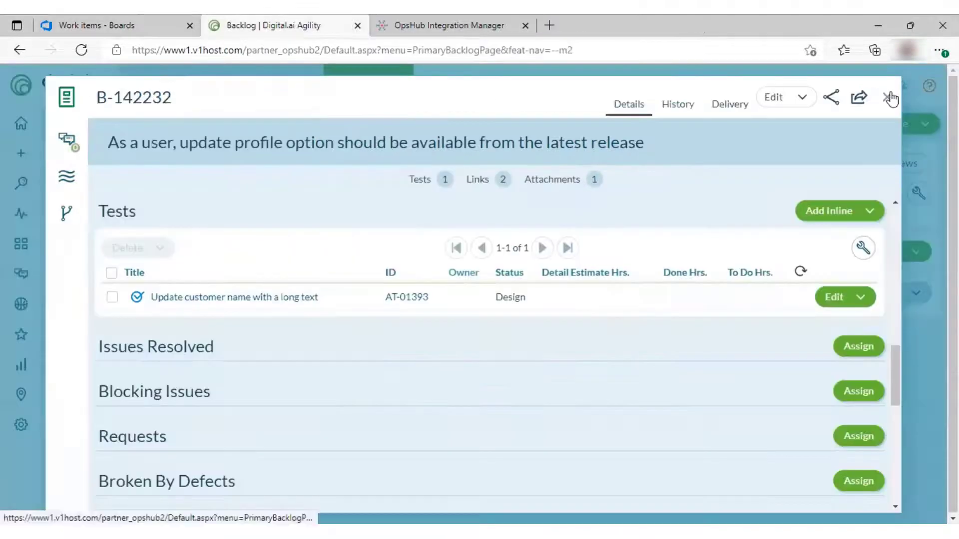
pyautogui.click(892, 96)
# - Open the test linked to the story about editing personal information and check its conversations for the synced comment
pyautogui.click(331, 289)
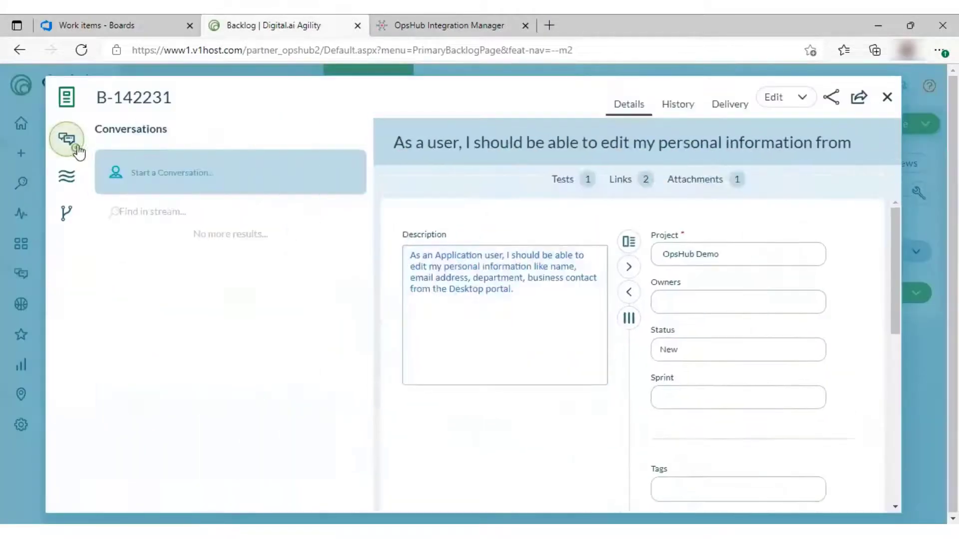
pyautogui.click(78, 148)
pyautogui.scroll(-10, 518, 283)
pyautogui.scroll(-5, 518, 282)
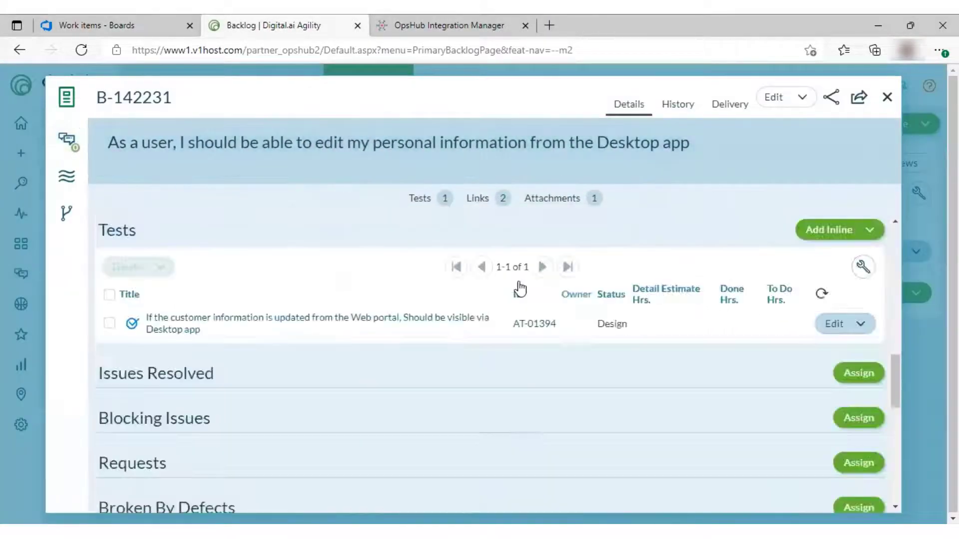
pyautogui.click(439, 324)
pyautogui.click(21, 129)
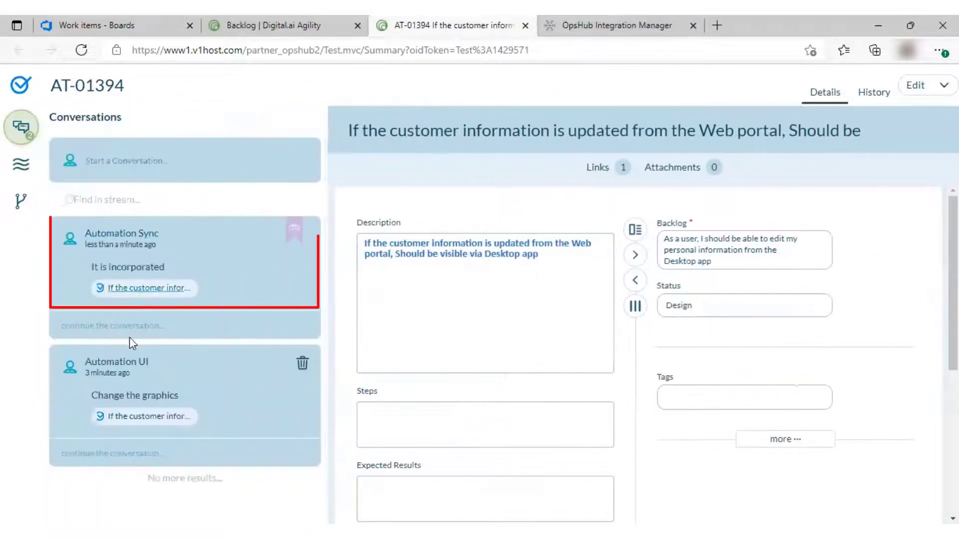
pyautogui.click(525, 26)
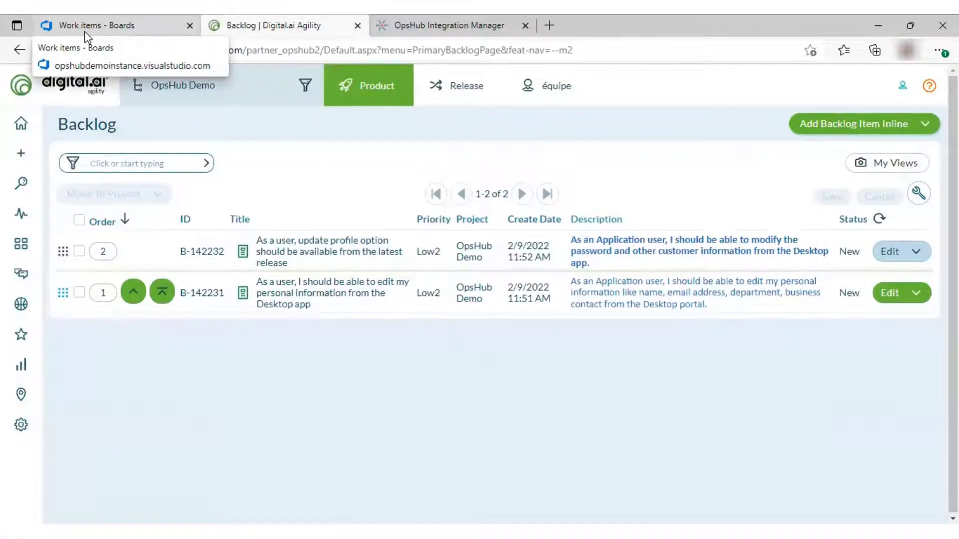
# - In Azure DevOps, set the state of the user story about editing personal information to Active and save it
pyautogui.click(85, 31)
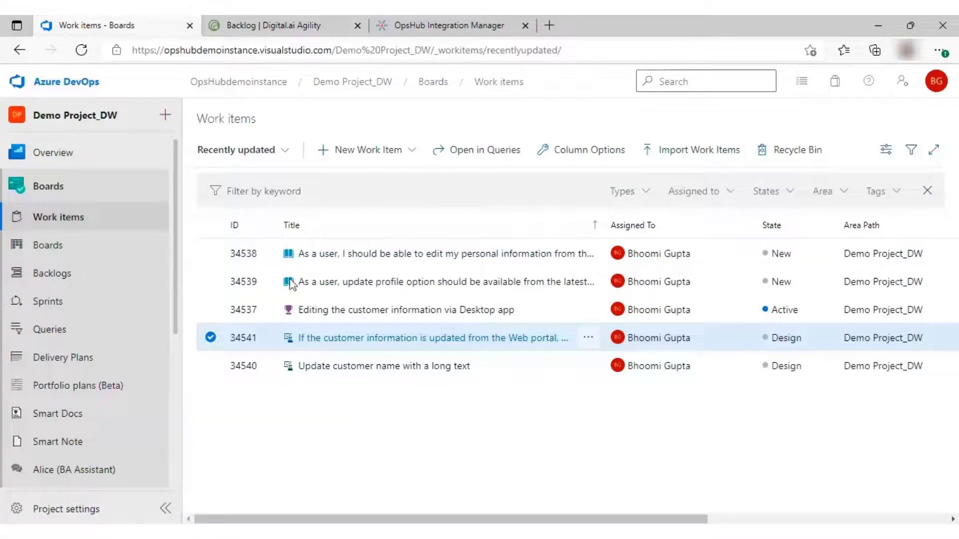
pyautogui.click(361, 256)
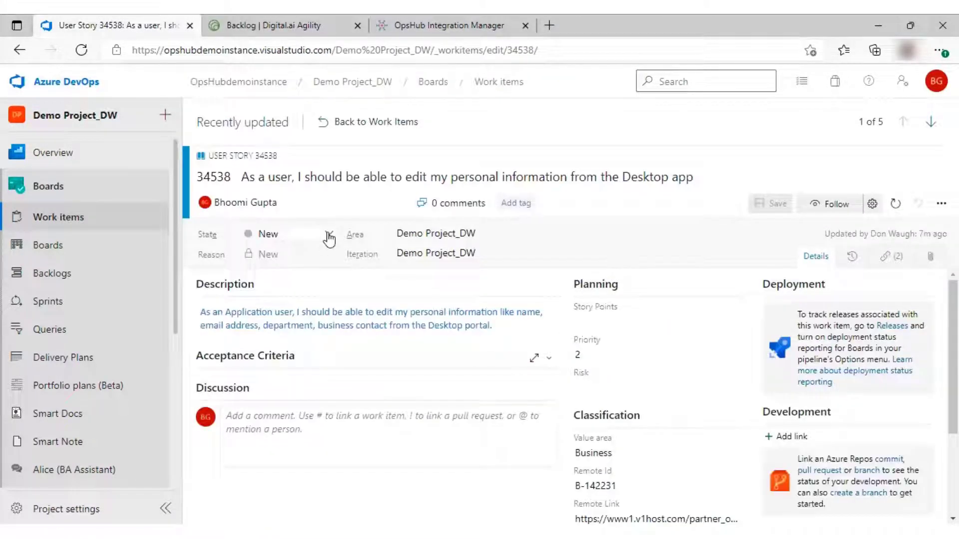
pyautogui.click(329, 239)
pyautogui.click(308, 267)
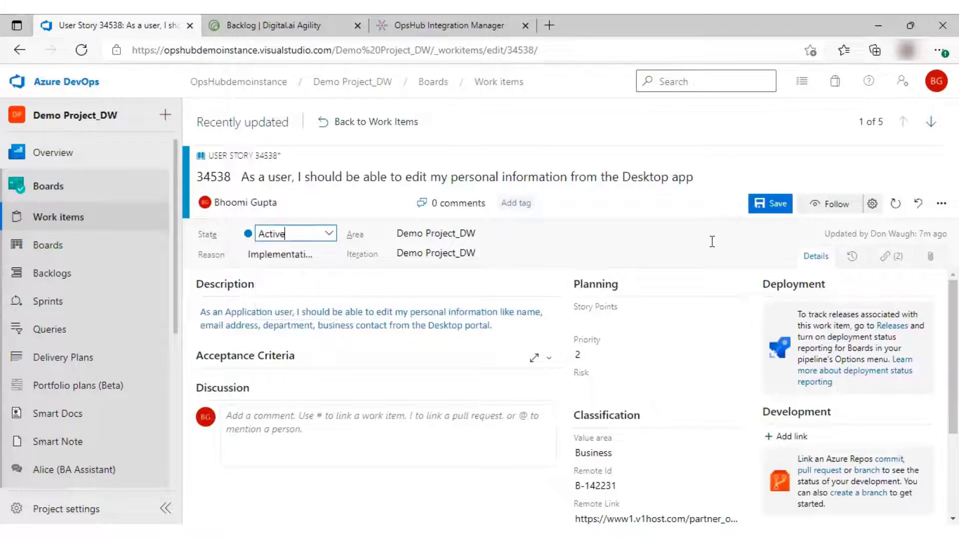
pyautogui.click(777, 205)
# - Set the "update profile option" user story to Active, save it, and check the story statuses in the Digital.ai Agility backlog
pyautogui.click(78, 221)
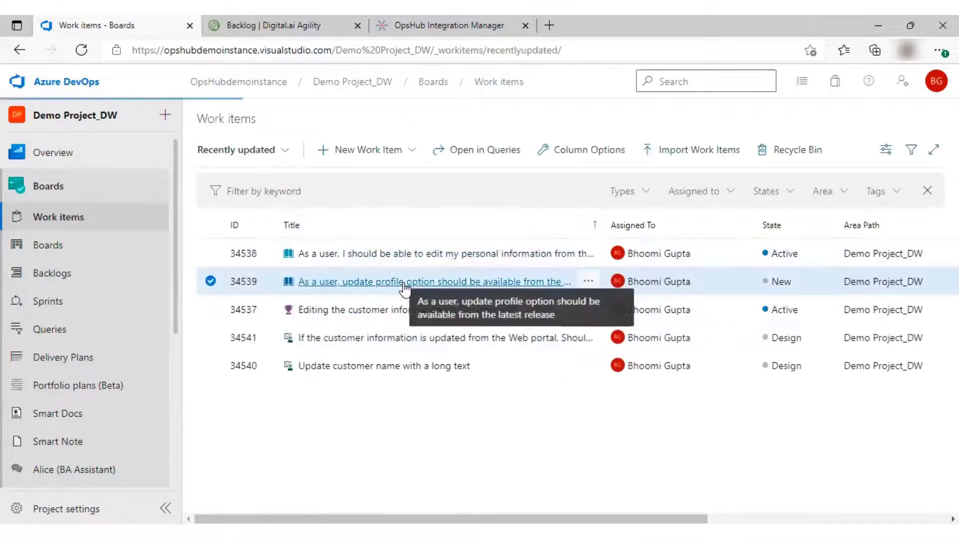
pyautogui.click(405, 282)
pyautogui.click(332, 238)
pyautogui.click(307, 265)
pyautogui.click(774, 204)
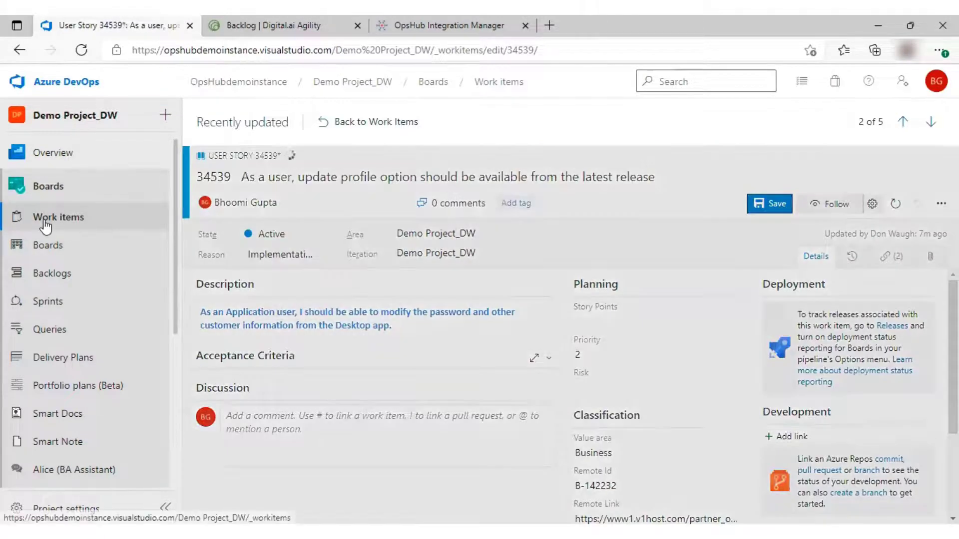
pyautogui.click(46, 226)
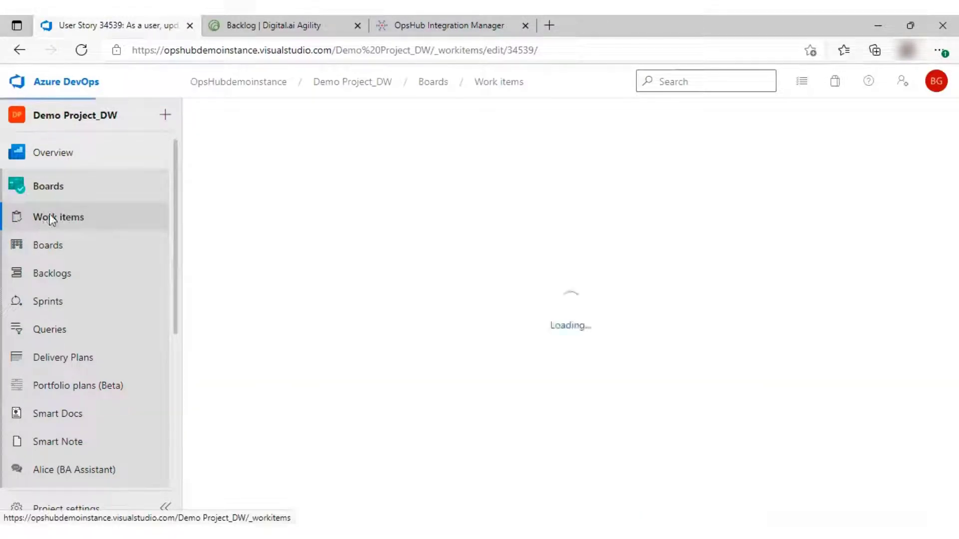
pyautogui.click(282, 27)
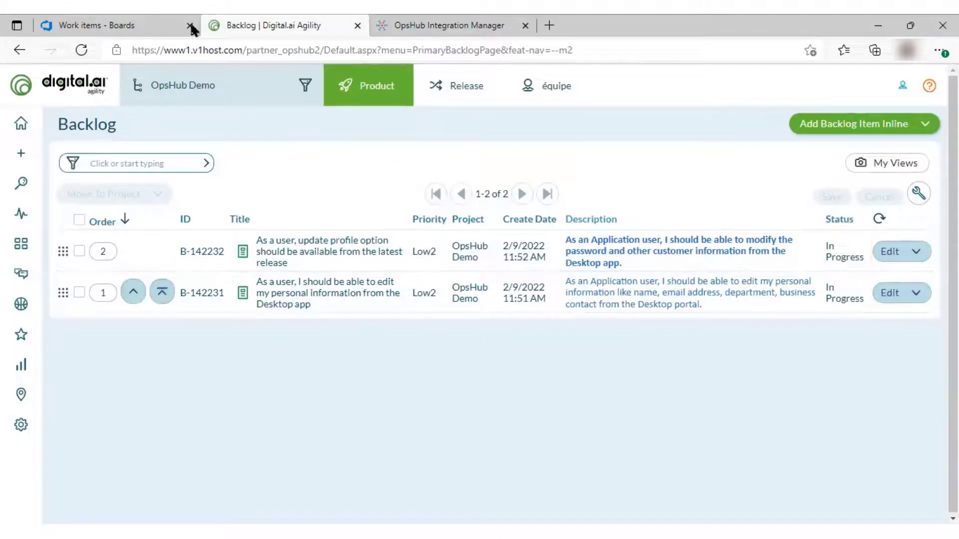
# - Back in Azure DevOps, set the state of the user story about editing personal information to Resolved and save it
pyautogui.click(118, 21)
pyautogui.click(331, 255)
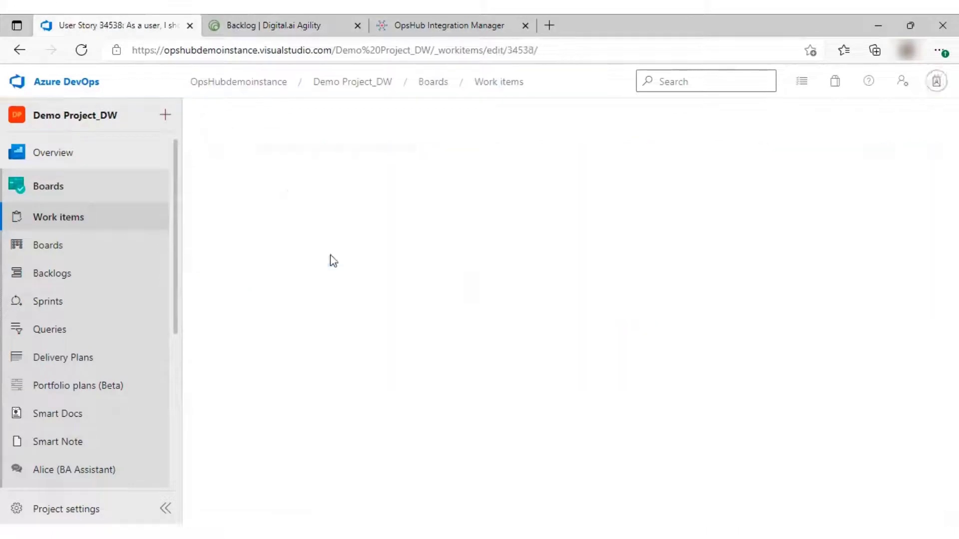
pyautogui.click(328, 236)
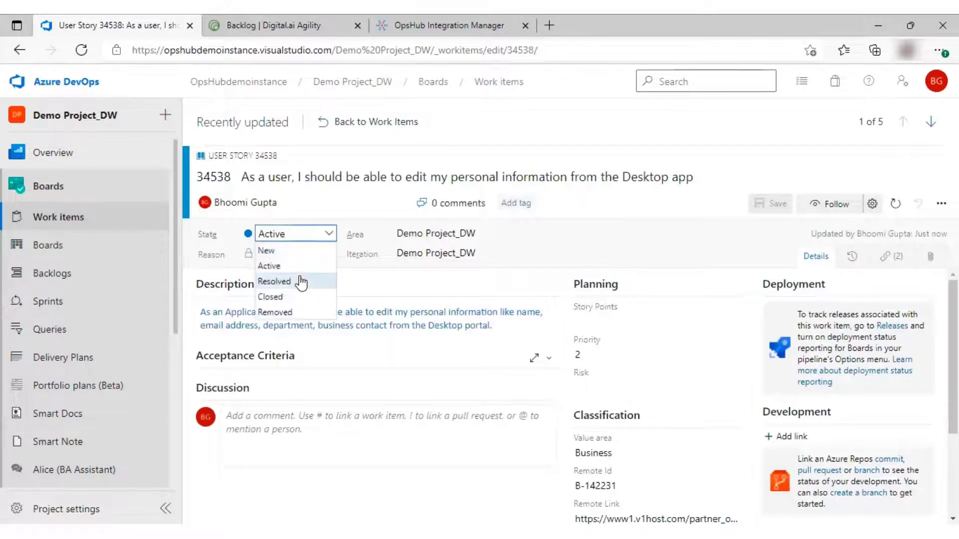
pyautogui.click(301, 280)
pyautogui.click(760, 205)
# - Set the state of the "update profile option" user story to Resolved and save it
pyautogui.click(91, 223)
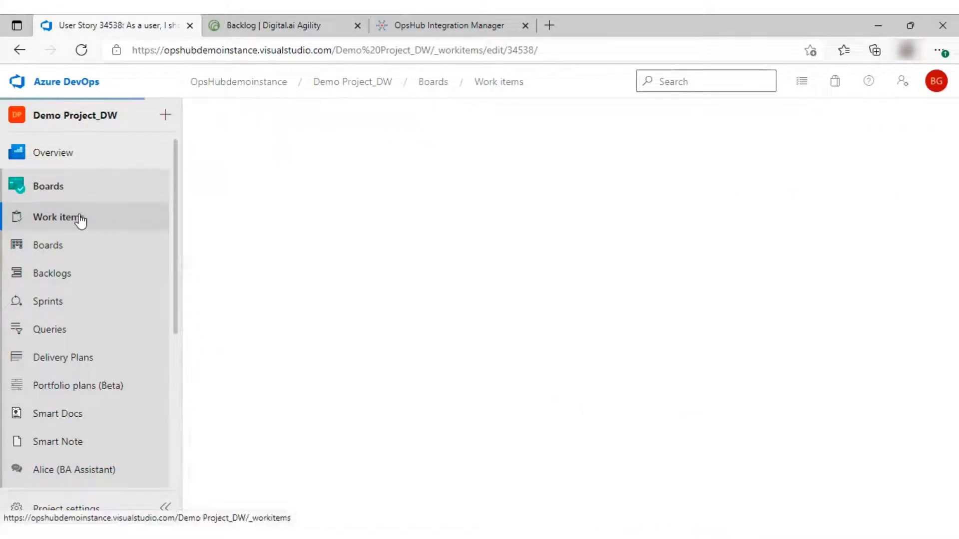
pyautogui.click(389, 283)
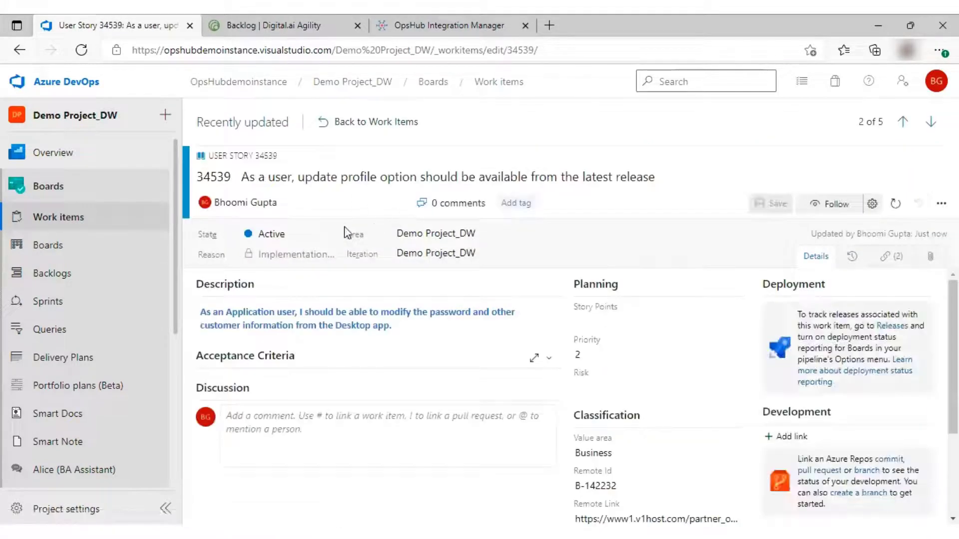
pyautogui.click(329, 233)
pyautogui.click(274, 281)
pyautogui.click(771, 204)
# - Move the test case about customer information updated from the Web portal through Ready to Closed, saving the changes
pyautogui.click(59, 217)
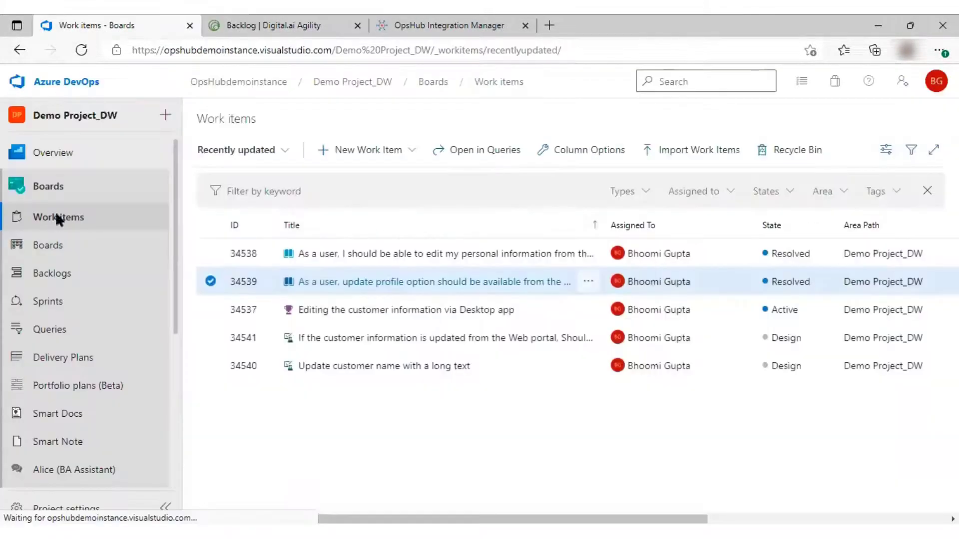
pyautogui.click(342, 339)
pyautogui.click(338, 236)
pyautogui.click(307, 266)
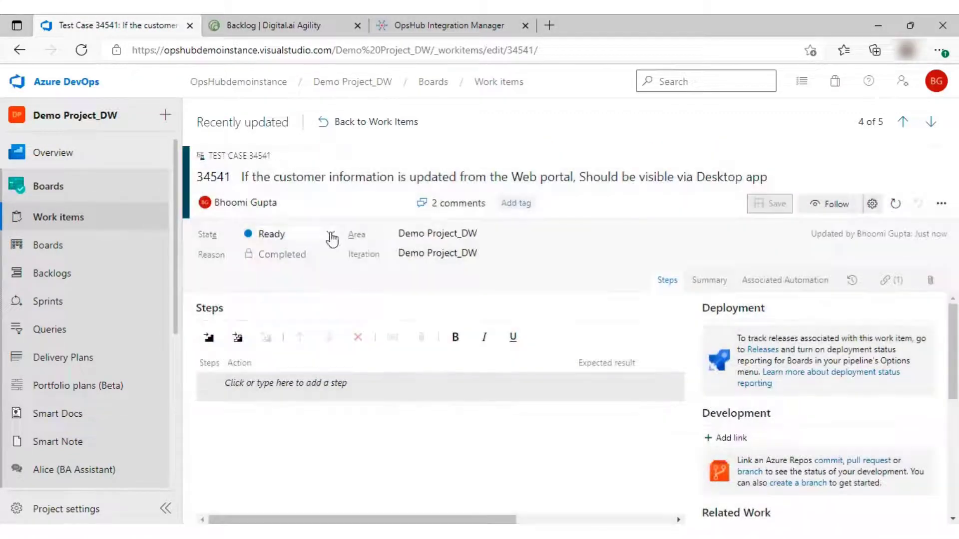
pyautogui.click(329, 233)
pyautogui.click(296, 280)
pyautogui.click(777, 204)
# - Move the "Update customer name with a long text" test case through Ready to Closed, saving the changes
pyautogui.click(72, 218)
pyautogui.click(355, 339)
pyautogui.click(328, 234)
pyautogui.click(299, 266)
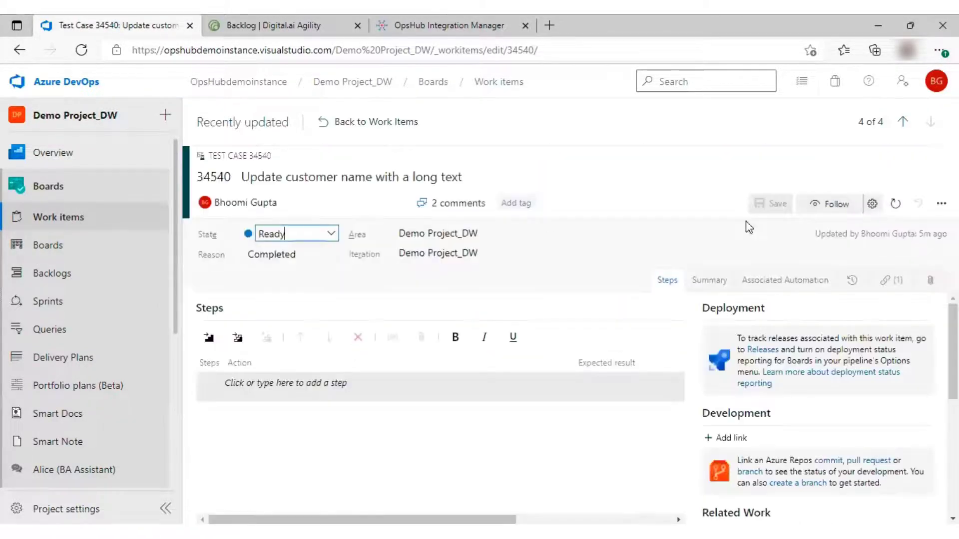
pyautogui.click(329, 234)
pyautogui.click(300, 281)
pyautogui.click(769, 203)
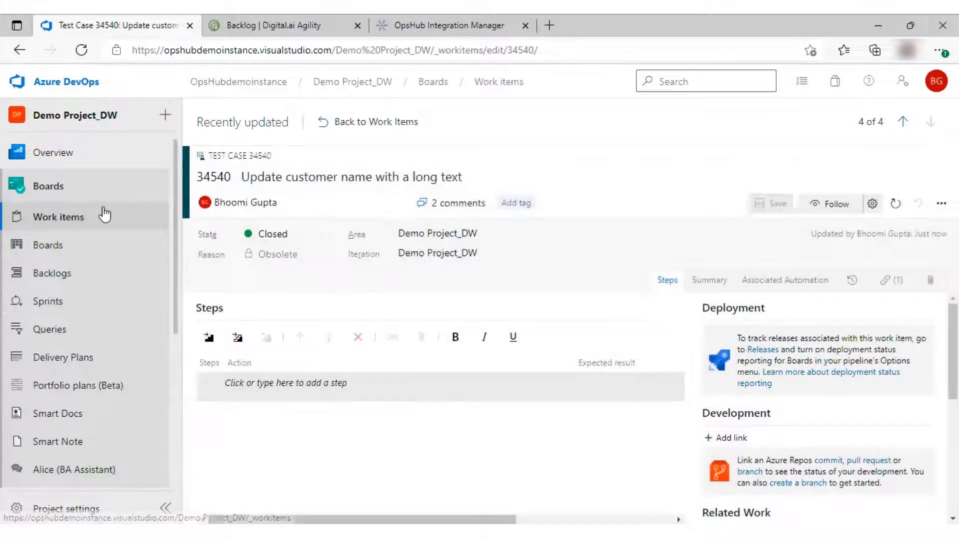
# - Set the state of the user story about editing personal information to Closed and save it
pyautogui.click(104, 215)
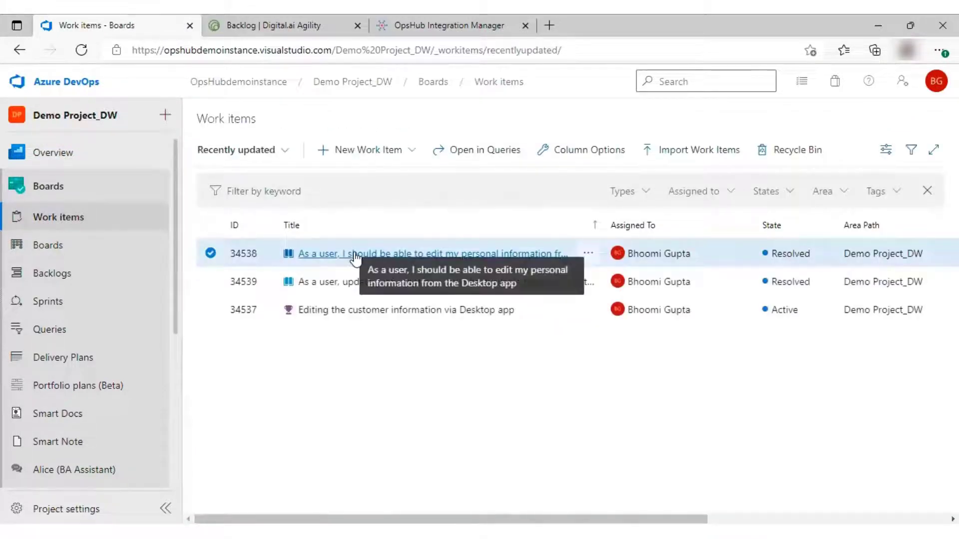
pyautogui.click(355, 254)
pyautogui.click(328, 234)
pyautogui.click(302, 297)
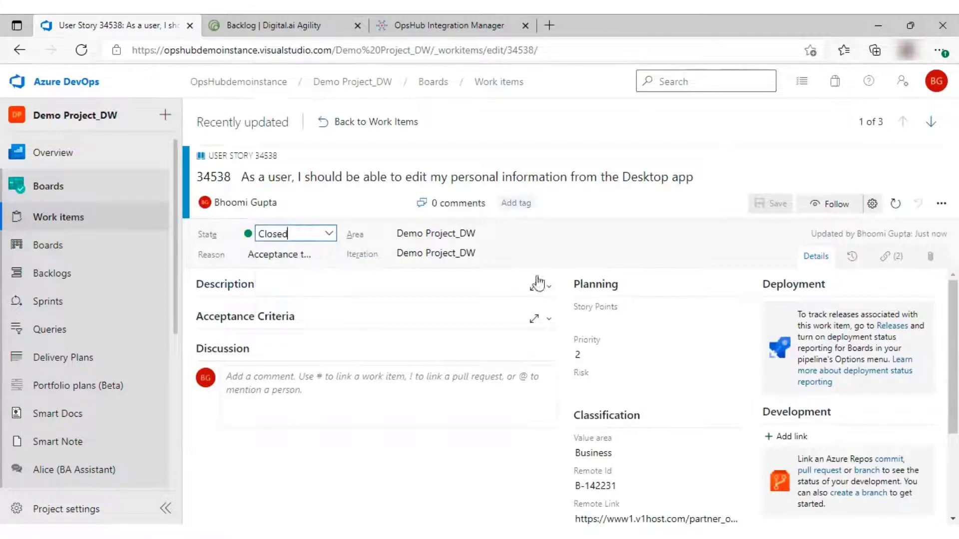
pyautogui.click(777, 203)
# - Set the "update profile option" user story to Closed, save it, and check the story statuses in the Digital.ai Agility backlog
pyautogui.click(131, 220)
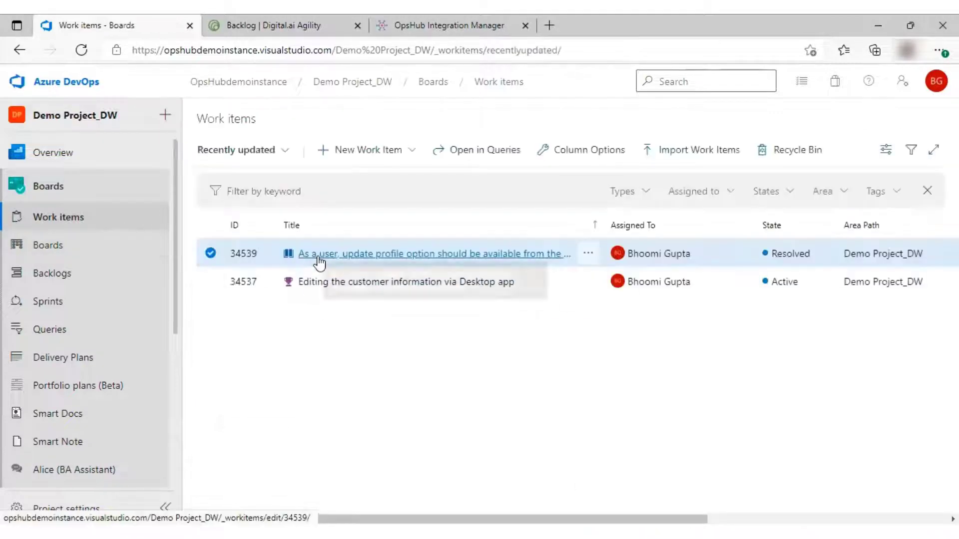
pyautogui.click(316, 255)
pyautogui.click(328, 234)
pyautogui.click(302, 296)
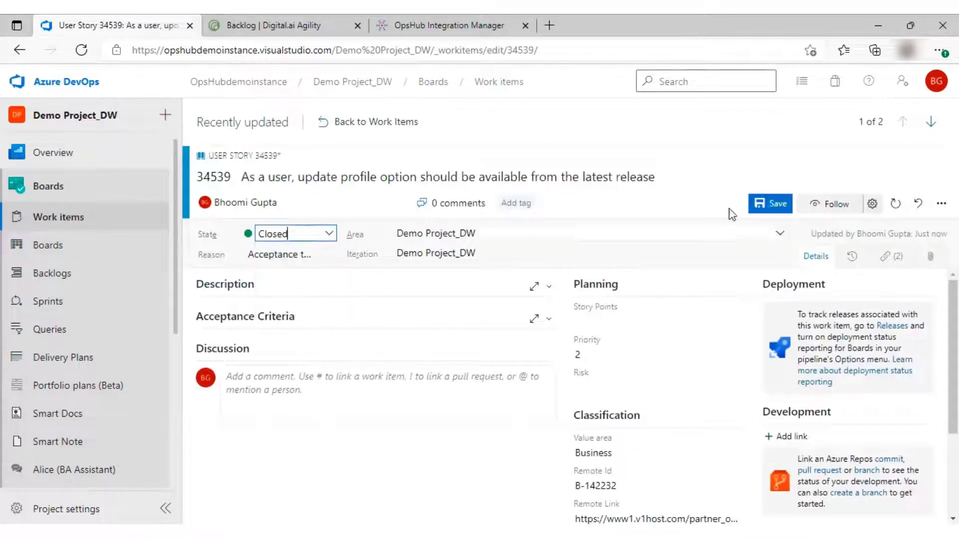
pyautogui.click(770, 204)
pyautogui.click(57, 219)
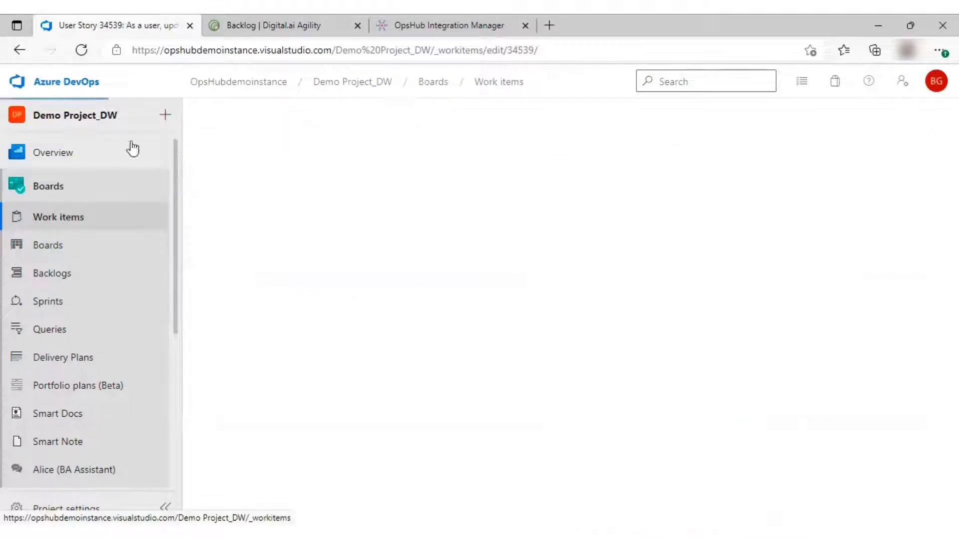
pyautogui.click(251, 25)
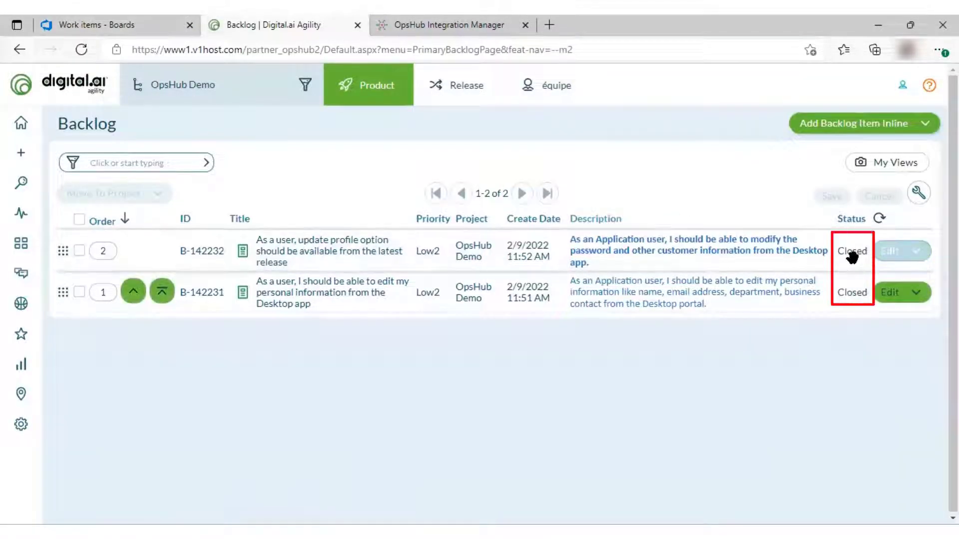
# - Check the linked test's status in both user stories, about the update profile option and editing personal information, in the Digital.ai Agility backlog
pyautogui.click(280, 244)
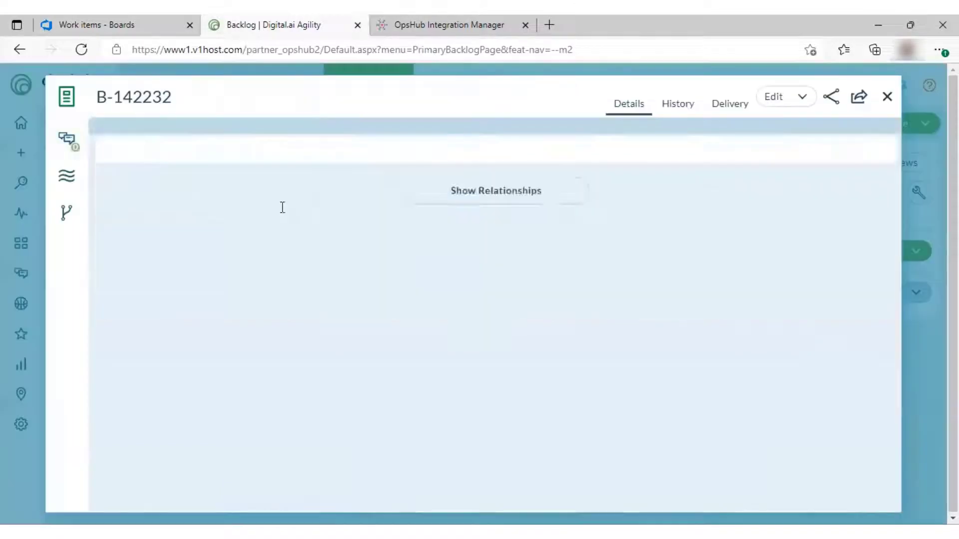
pyautogui.click(74, 144)
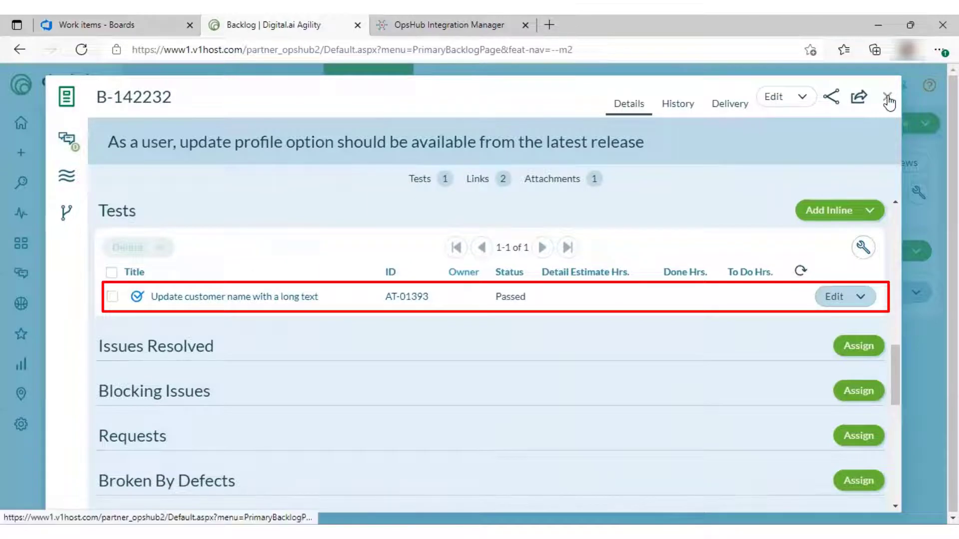
pyautogui.click(887, 98)
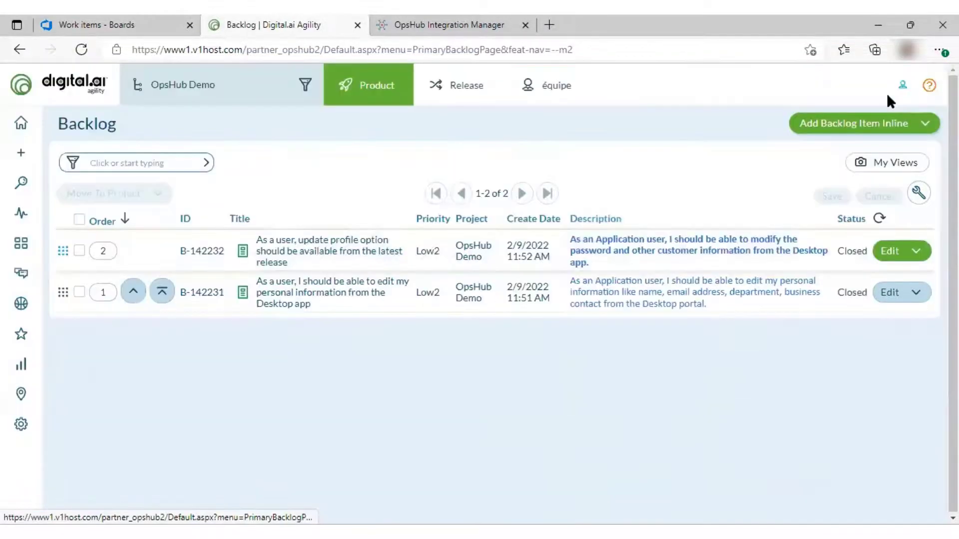
pyautogui.click(315, 285)
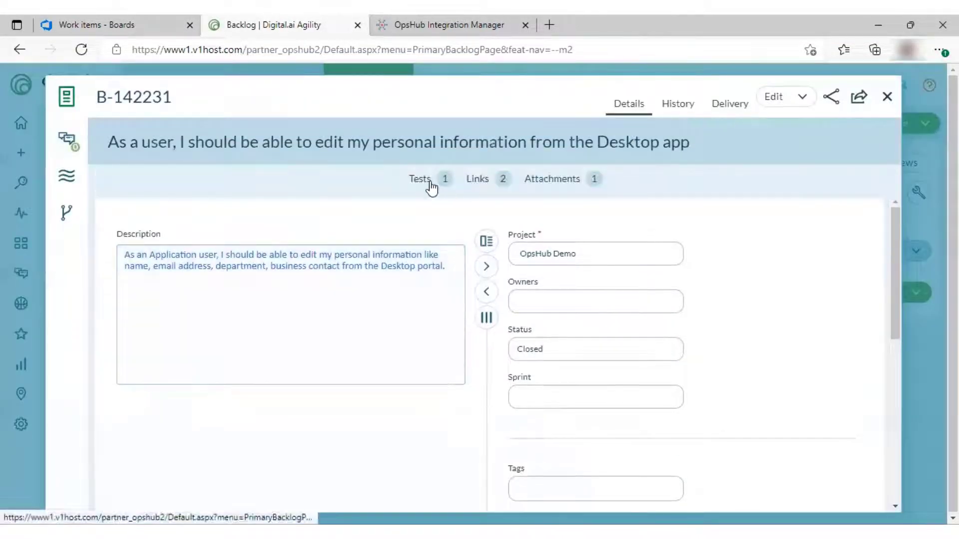
pyautogui.click(429, 185)
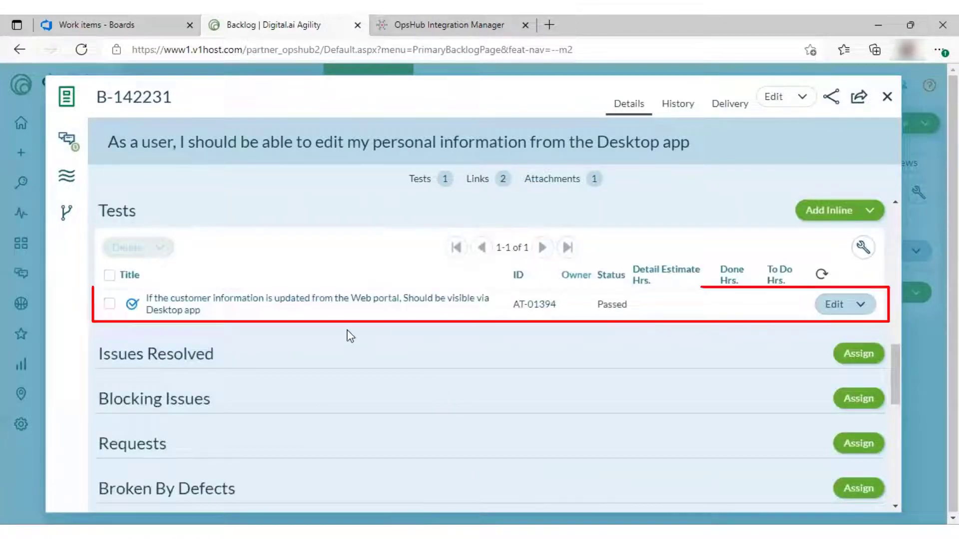
# - In Azure DevOps, set the state of the feature "Editing the customer information via Desktop app" to Closed and save it
pyautogui.click(78, 23)
pyautogui.click(343, 256)
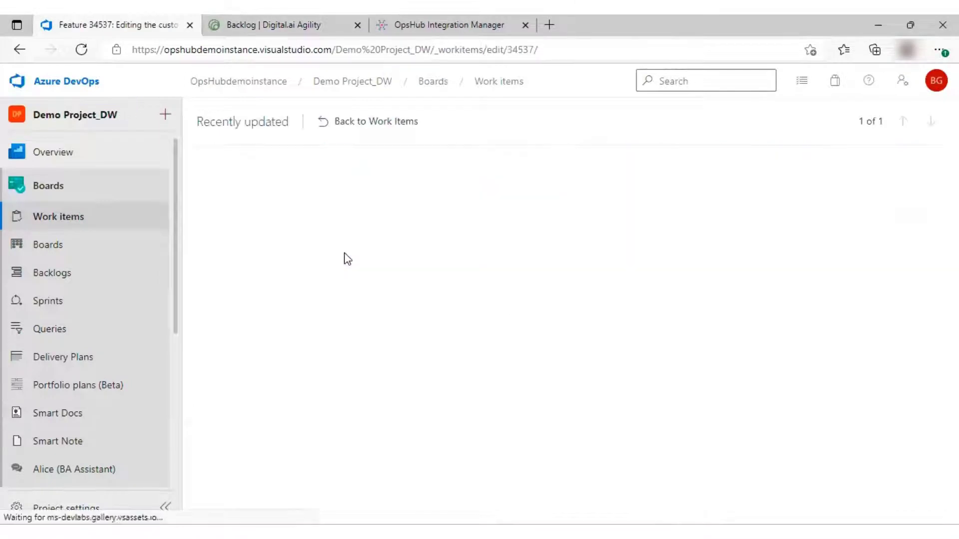
pyautogui.click(324, 235)
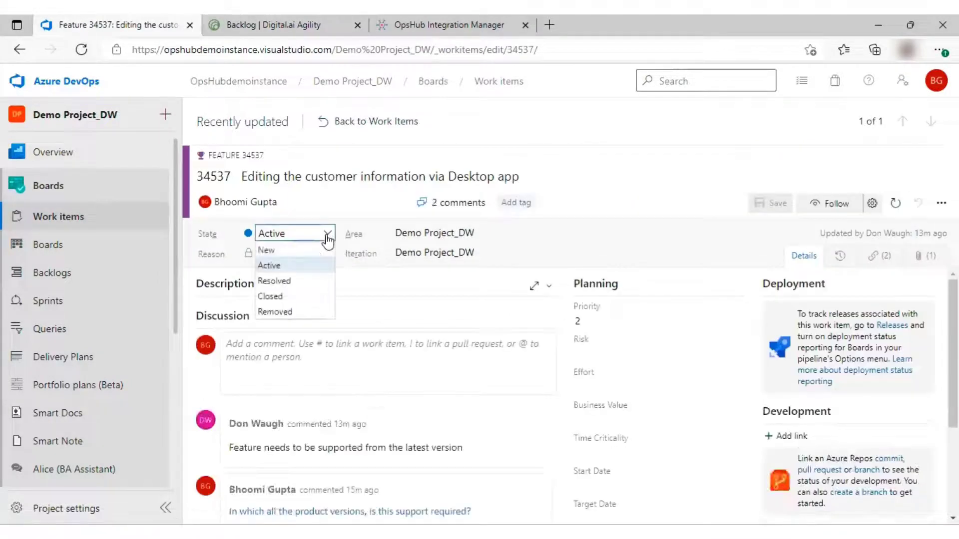
pyautogui.click(307, 302)
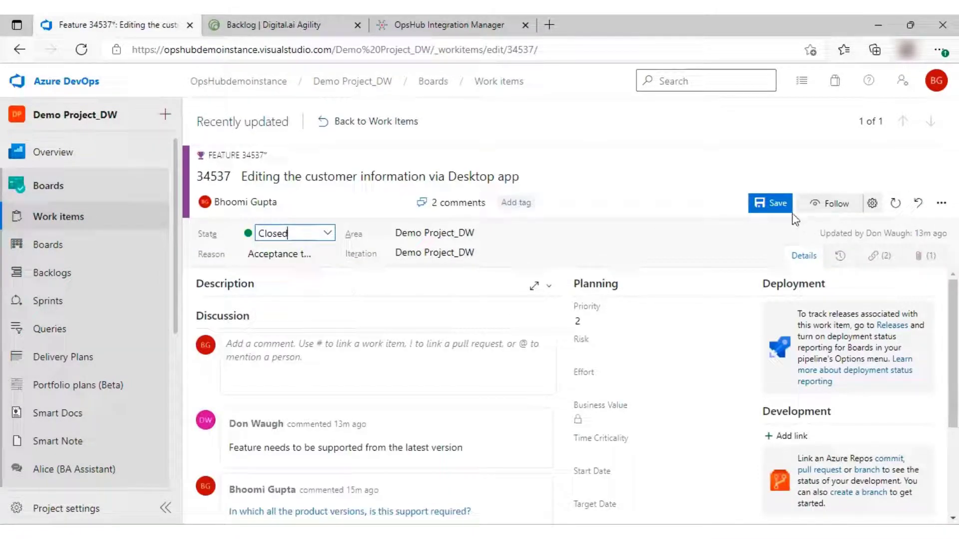
pyautogui.click(777, 210)
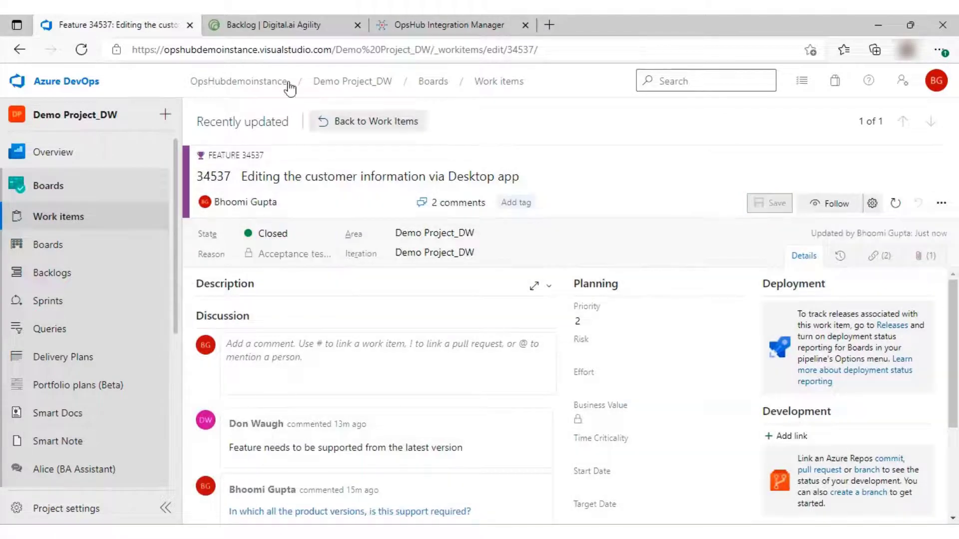
# - In Digital.ai Agility, check the status of the "Editing the customer information via Desktop app" feature among the portfolio items, and close its details
pyautogui.click(283, 28)
pyautogui.click(82, 50)
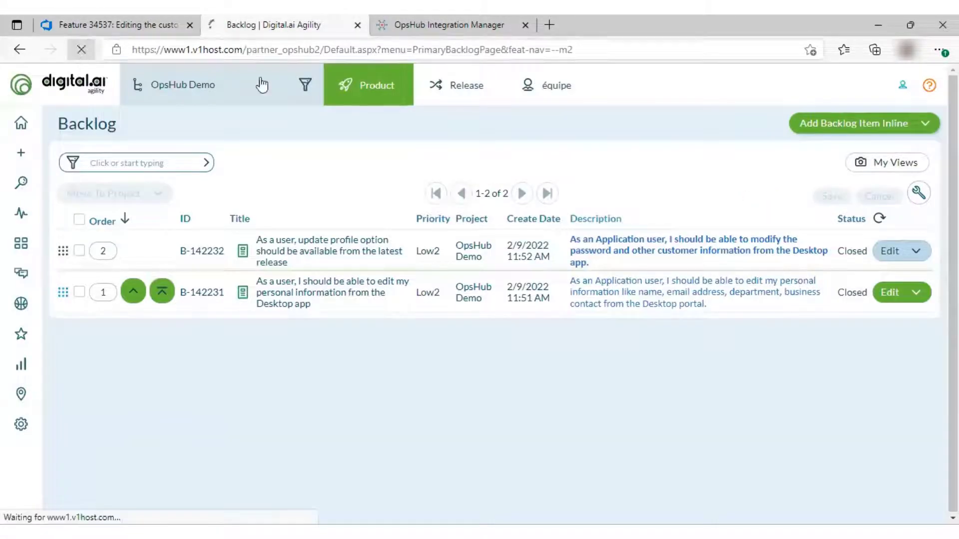
pyautogui.moveTo(369, 85)
pyautogui.click(372, 213)
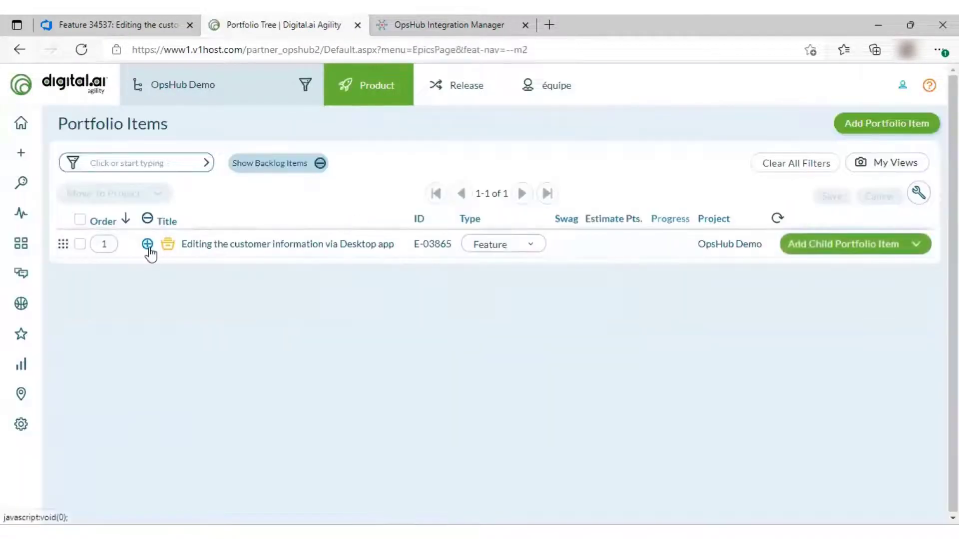
pyautogui.click(147, 244)
pyautogui.click(237, 254)
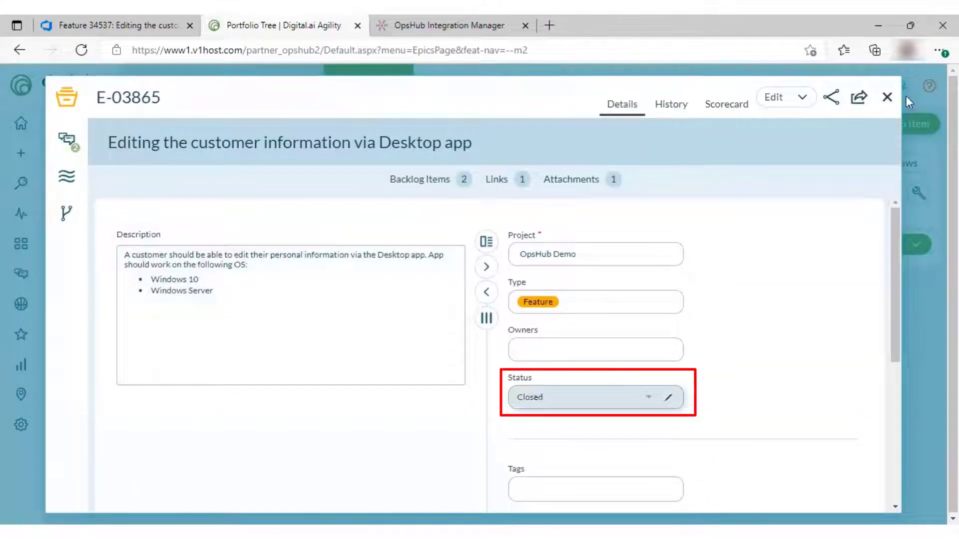
pyautogui.click(888, 96)
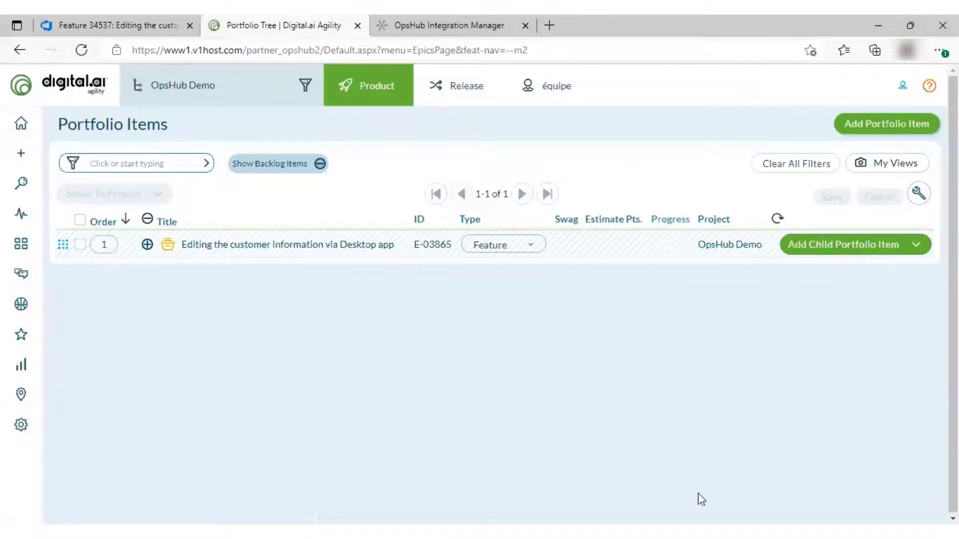